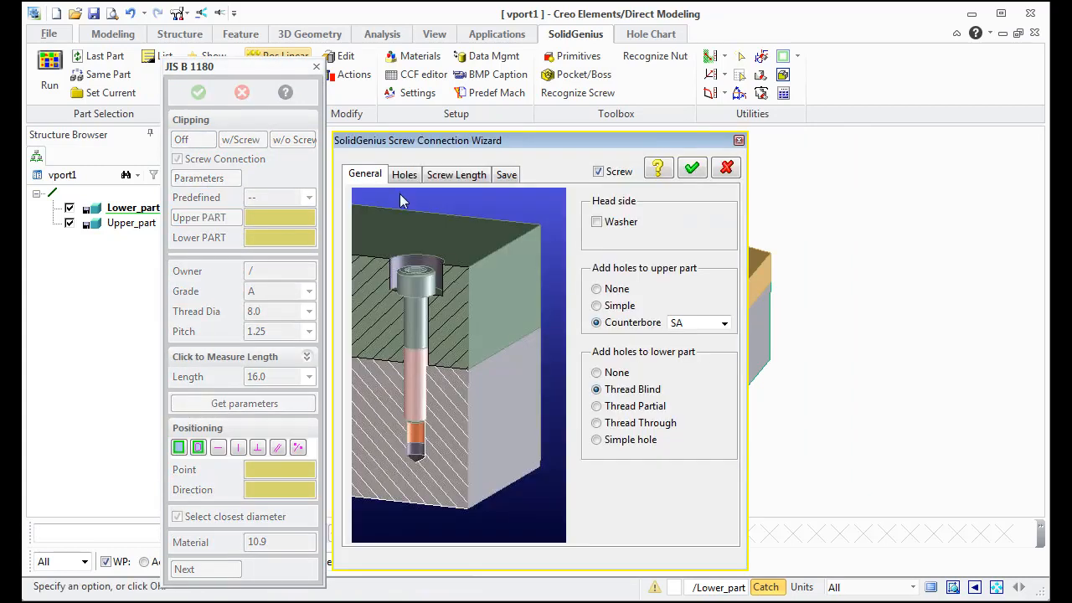
Configure the screw connection with a counterbore of form SA in the upper part, and assign Upper_part and Lower_part to it
click(613, 307)
click(618, 327)
click(691, 168)
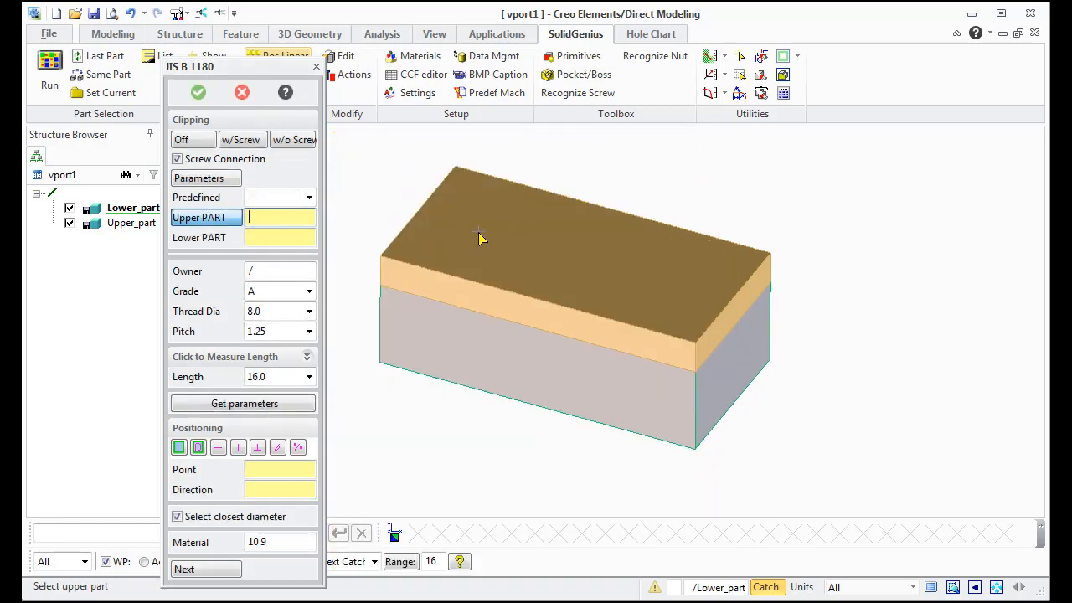
click(469, 307)
click(469, 371)
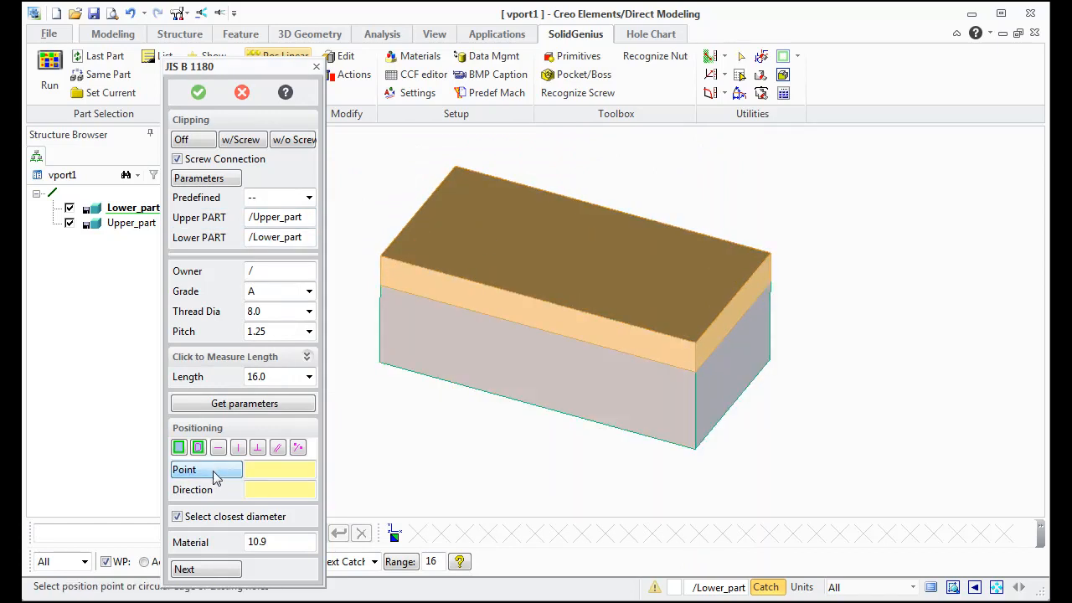
Set the screw's thread diameter to 8.0 and position the screw on the top face of Upper_part
click(309, 310)
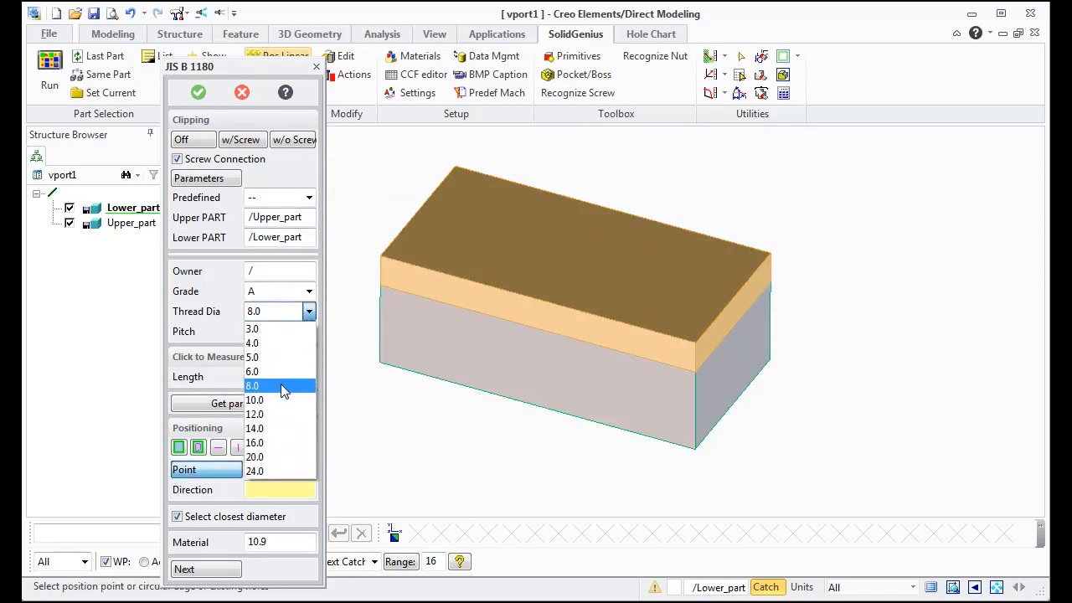
click(270, 386)
click(205, 476)
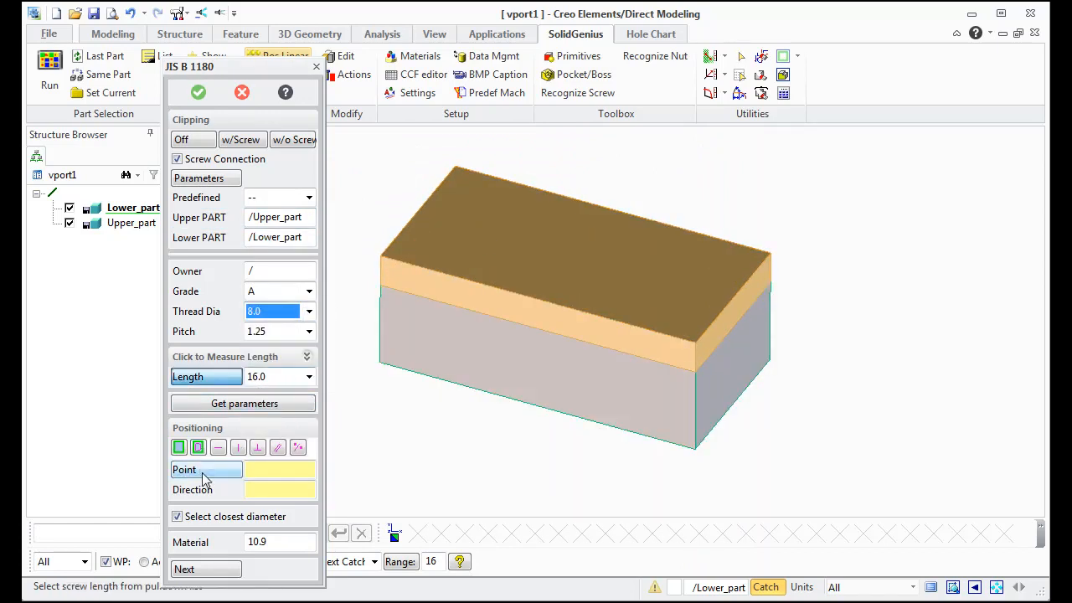
click(485, 236)
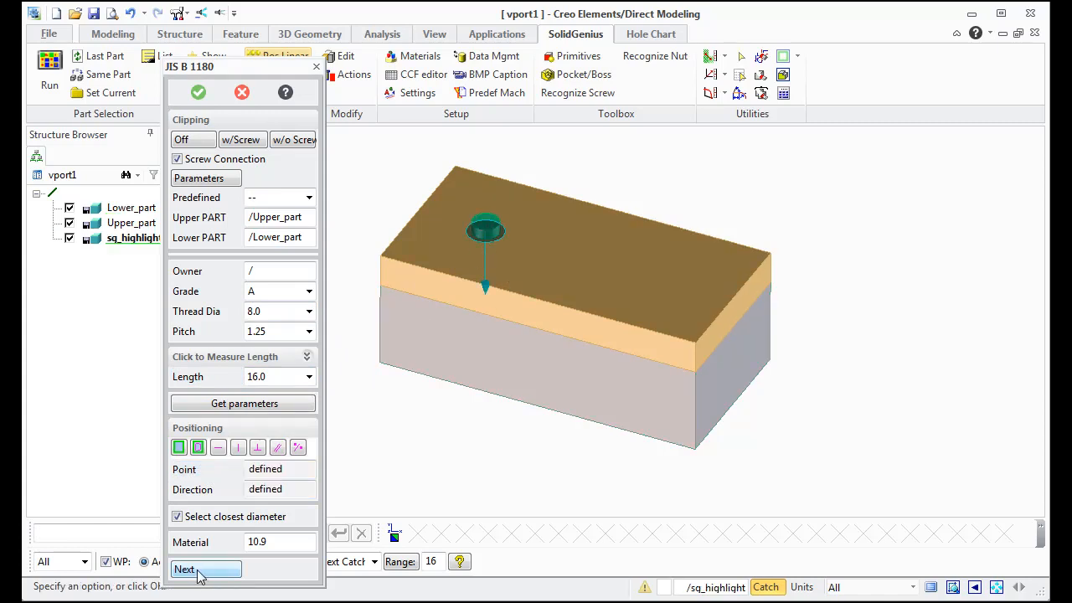
Clip the model with the screw included and examine the counterbore and screw in section
click(248, 140)
middle_drag(507, 266, 376, 232)
scroll(376, 233, up, 5)
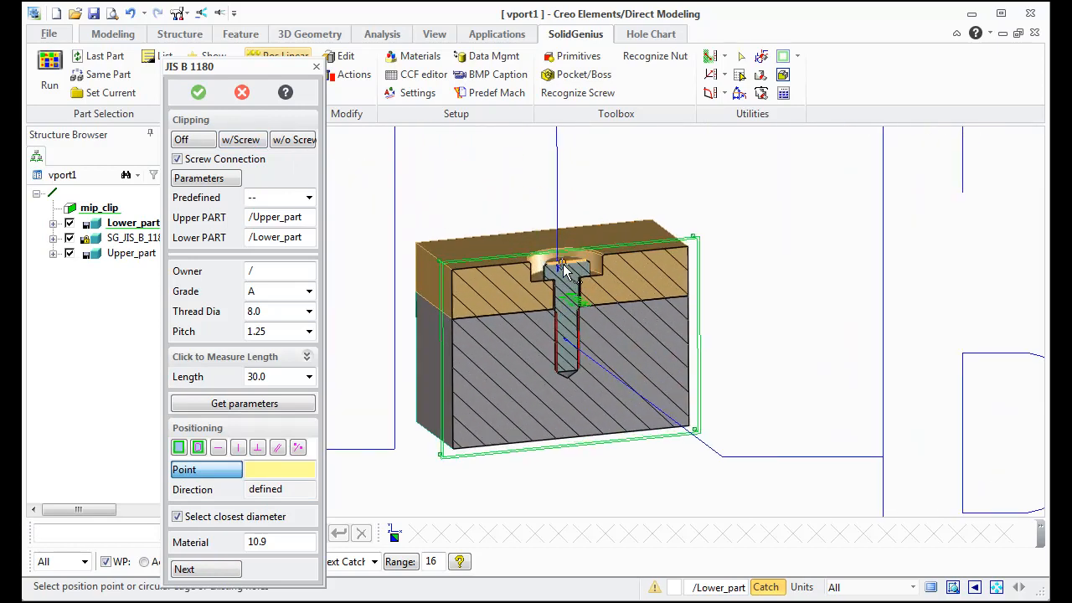
scroll(586, 308, up, 3)
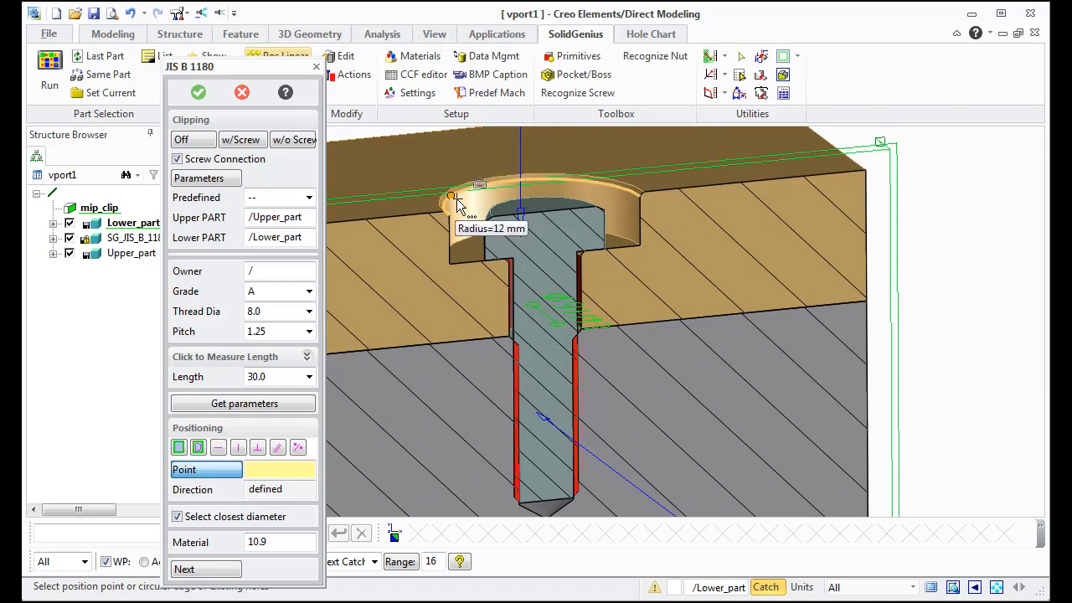
Measure the counterbore's depth as the surface-to-surface distance between the upper part's top face and the counterbore floor
click(725, 57)
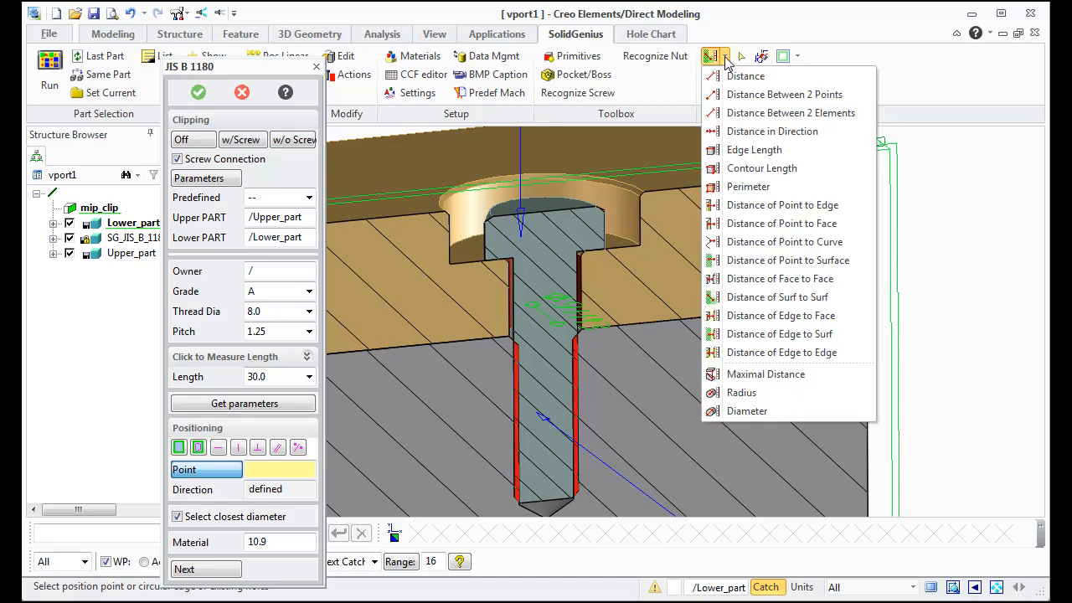
click(797, 297)
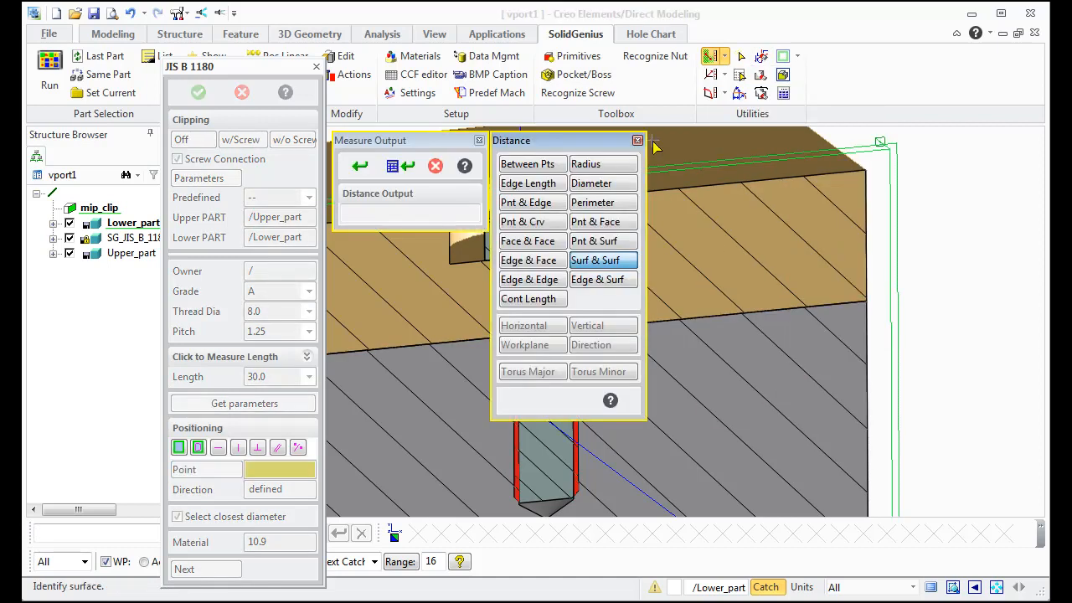
click(703, 153)
middle_drag(703, 153, 949, 207)
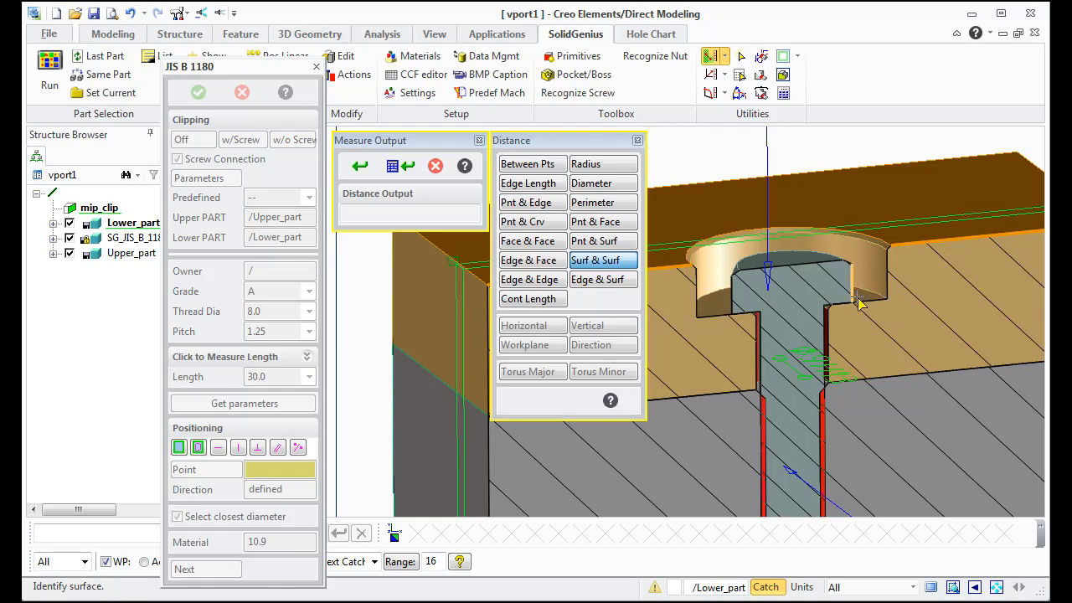
middle_drag(856, 295, 859, 261)
scroll(859, 261, up, 2)
click(670, 266)
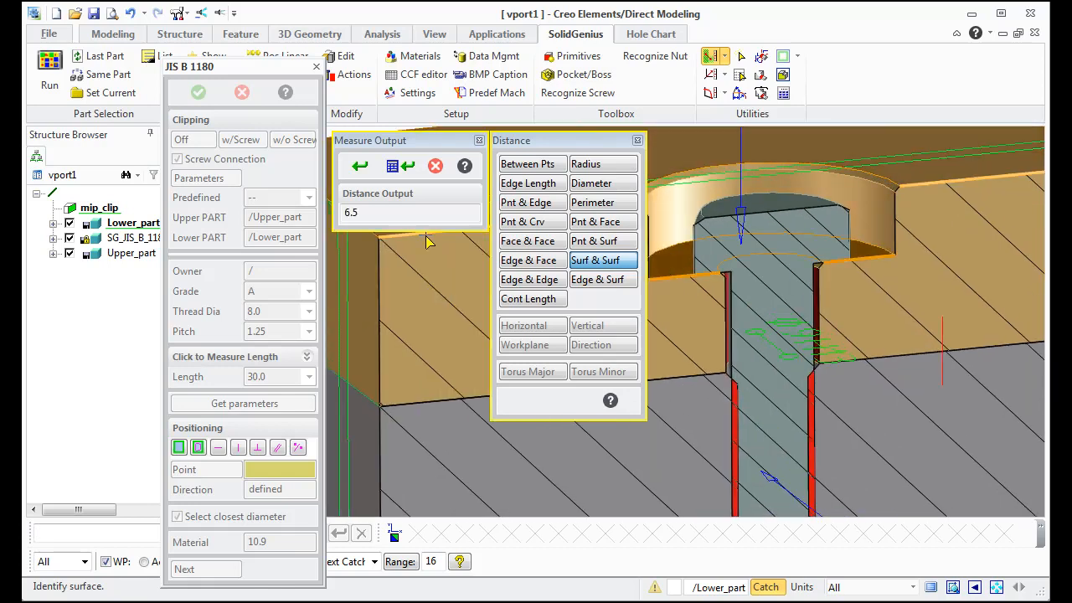
double_click(369, 214)
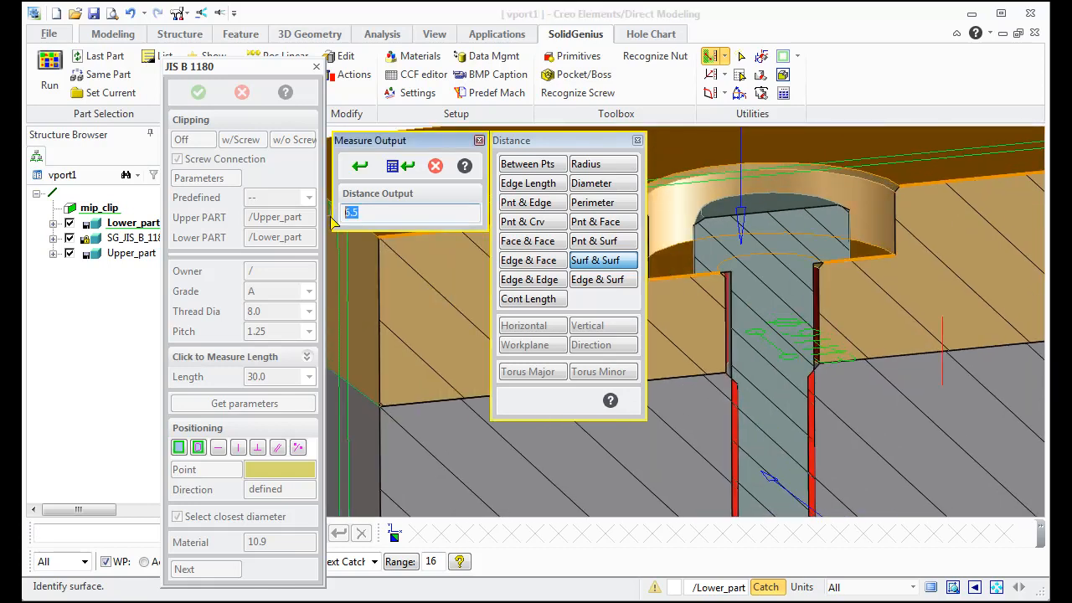
click(434, 167)
Turn off the clipping and complete the screw connection
scroll(522, 264, down, 3)
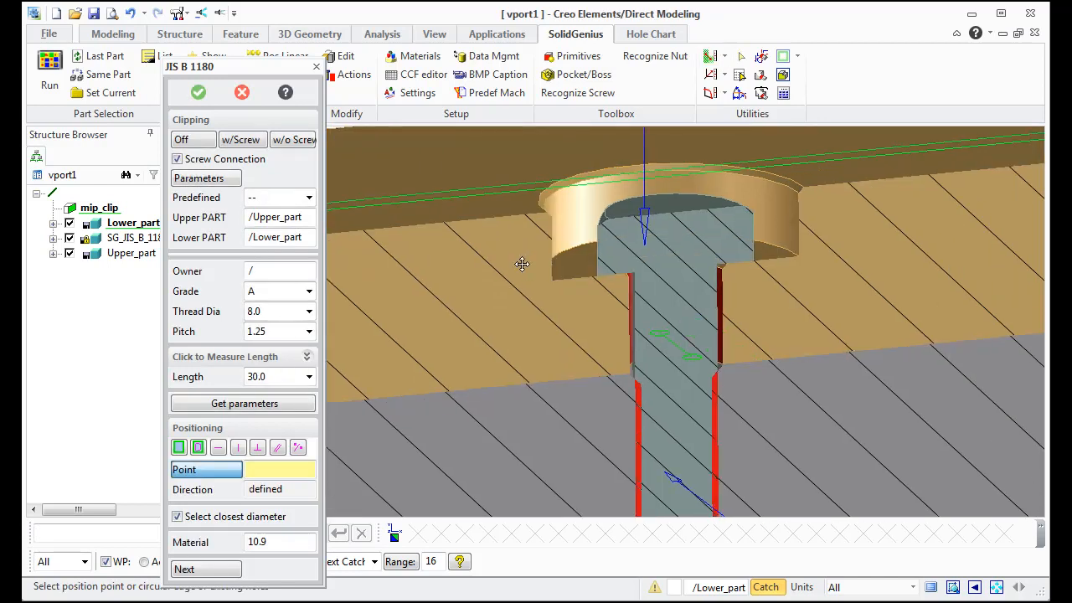
click(181, 139)
click(198, 92)
middle_drag(553, 299, 611, 360)
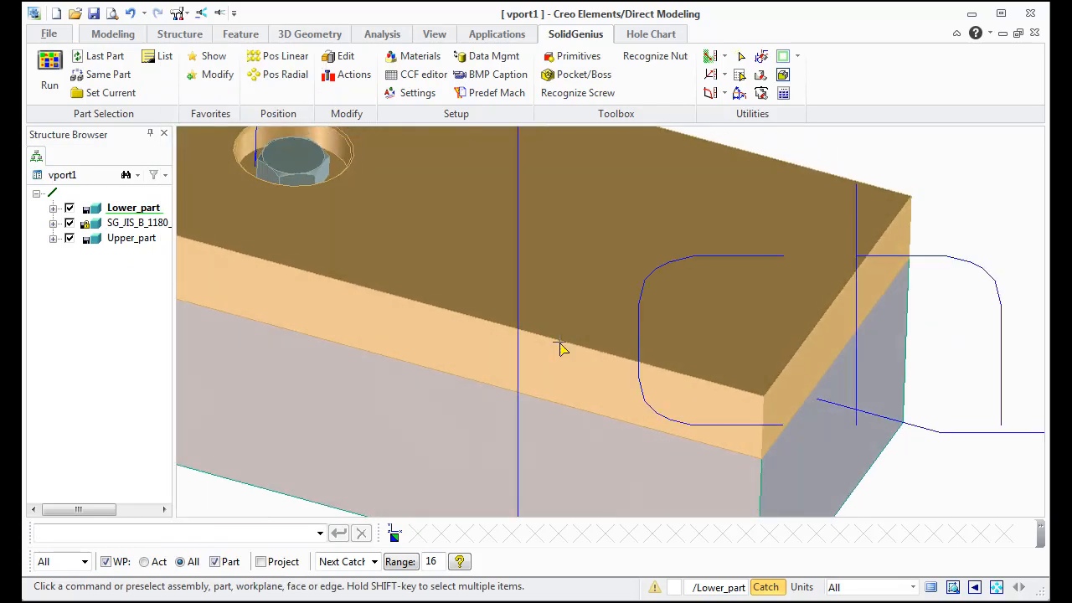
scroll(529, 329, down, 2)
middle_drag(470, 314, 509, 356)
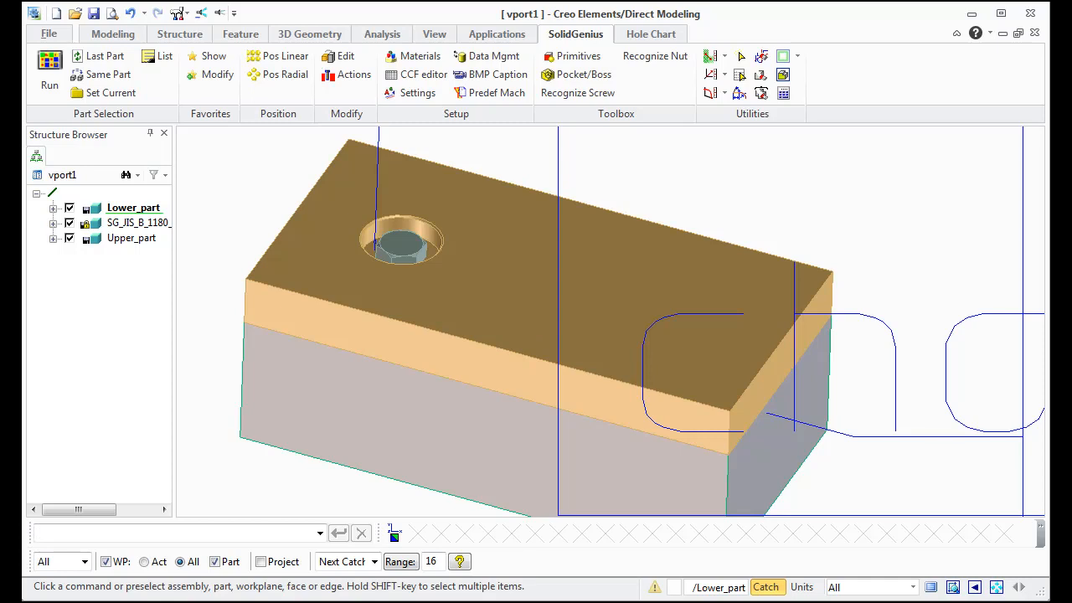
Switch to add_cbore.lsp in Notepad and examine the counterbore form and design assigned to standard 1180
click(510, 602)
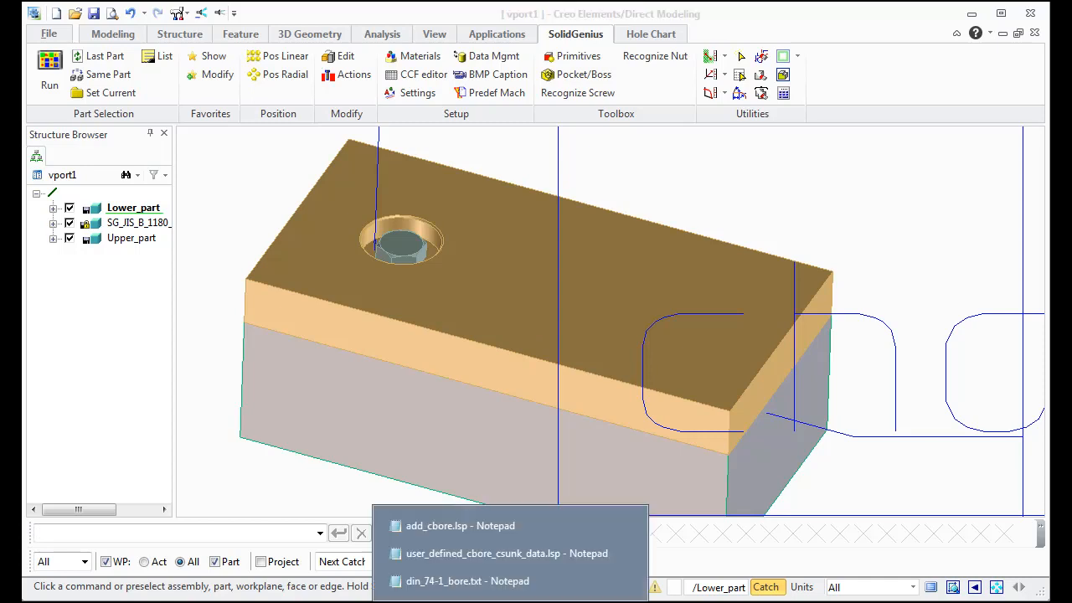
click(490, 534)
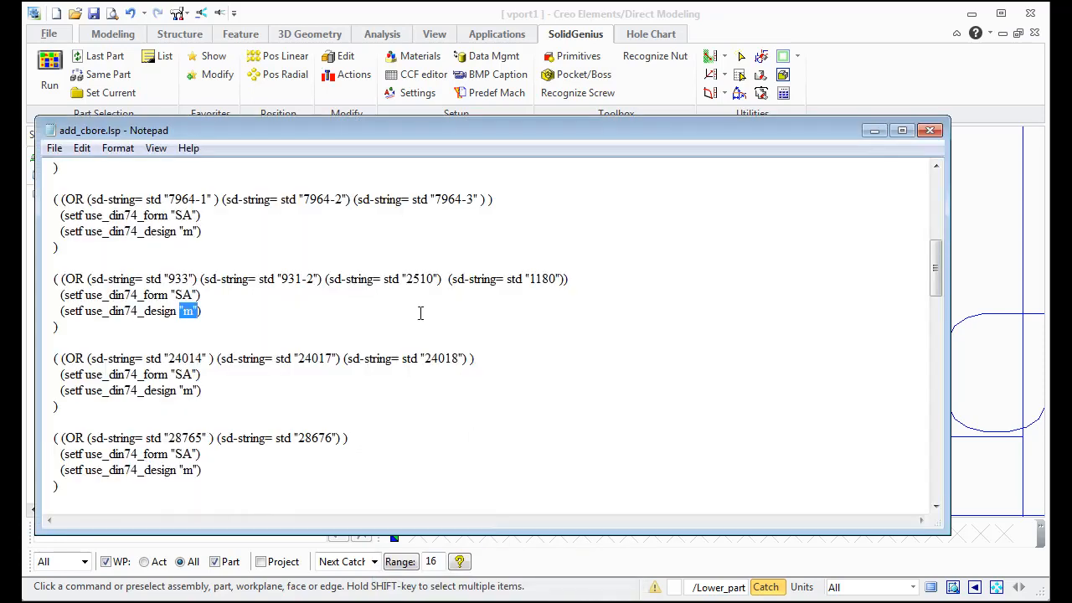
click(342, 258)
drag(937, 272, 837, 189)
scroll(243, 312, down, 8)
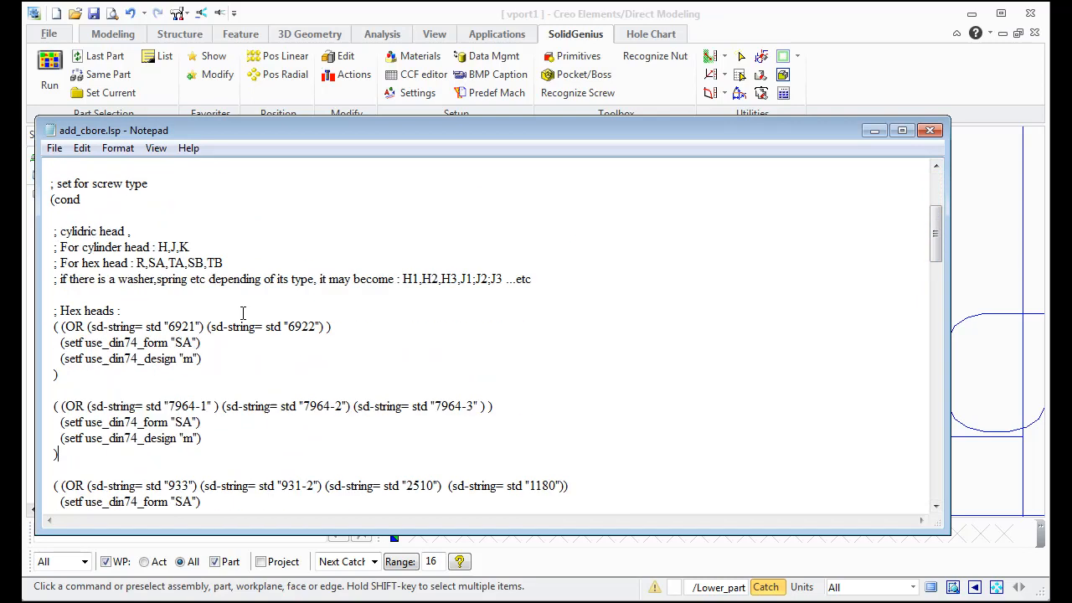
drag(447, 298, 564, 301)
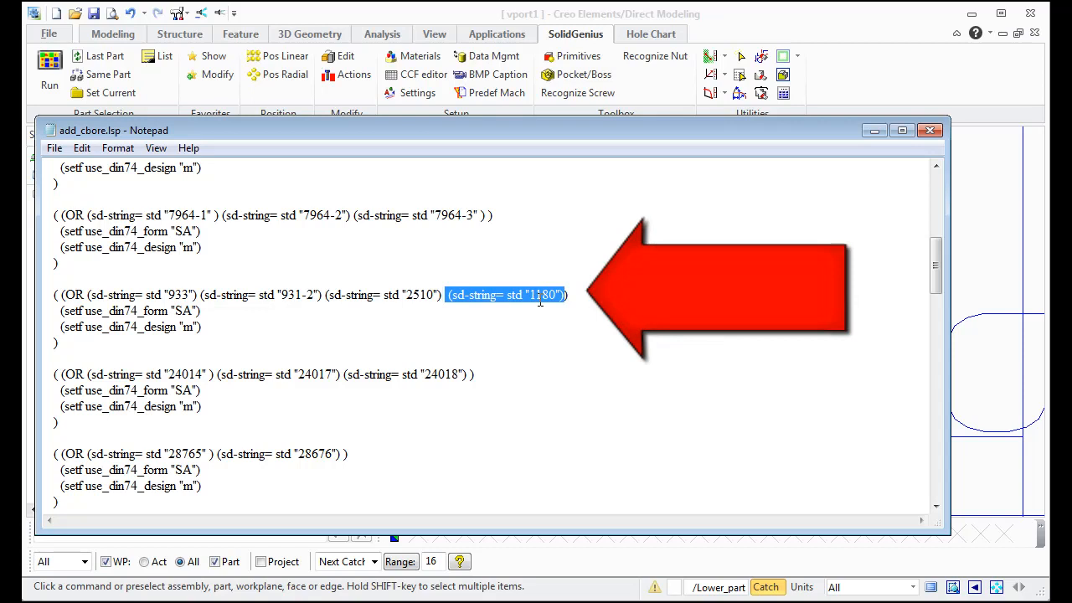
drag(173, 309, 198, 327)
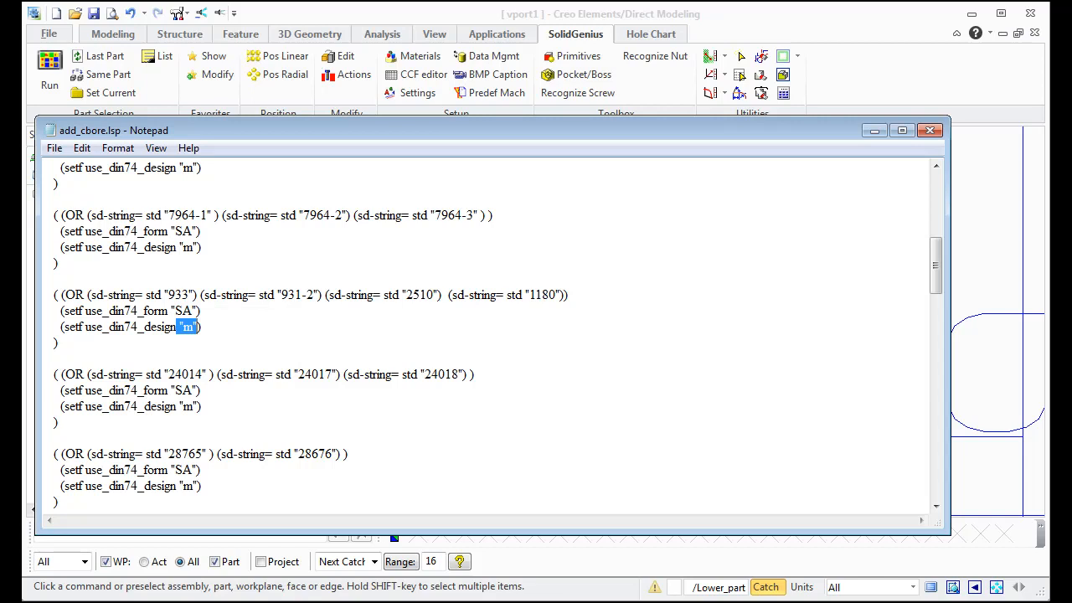
Switch to din_74-1_bore.txt in Notepad and examine the column descriptions and the rows for form SA
click(510, 601)
click(503, 586)
key(ctrl+Home)
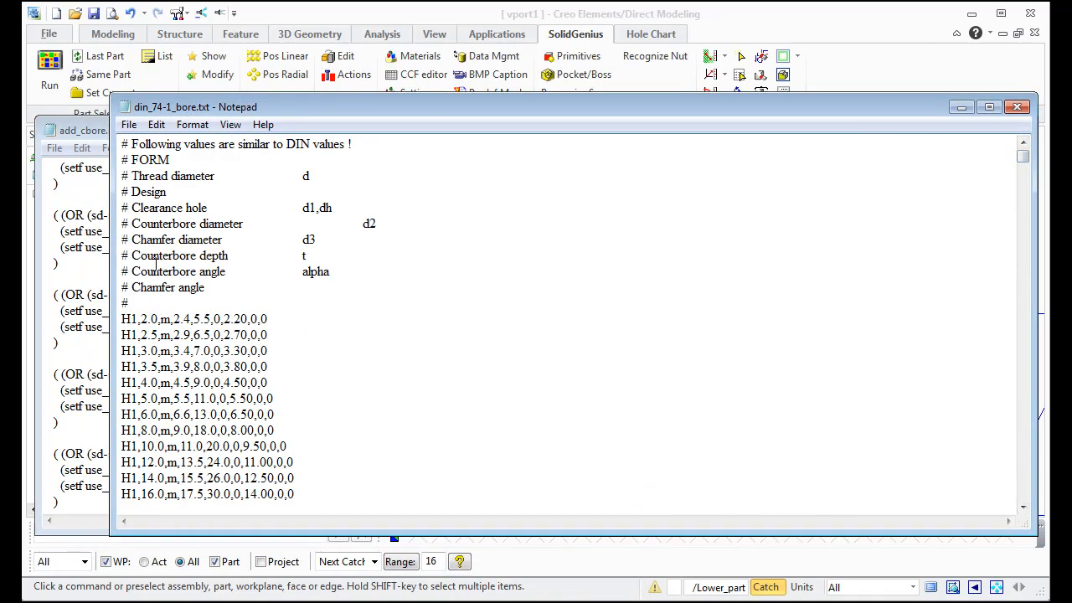
scroll(167, 339, down, 10)
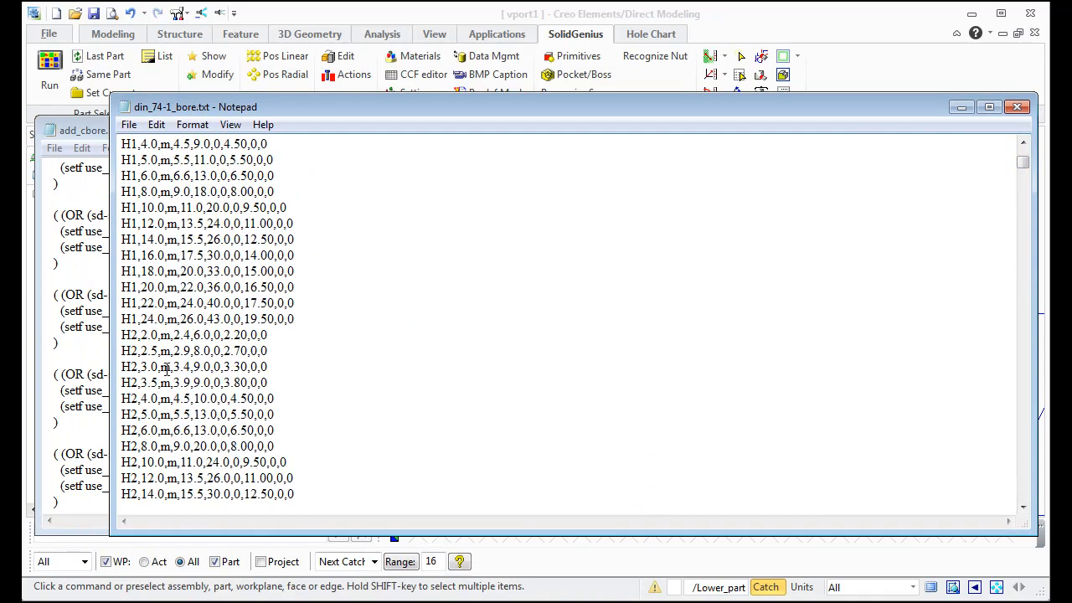
drag(1023, 170, 1005, 349)
scroll(679, 373, down, 13)
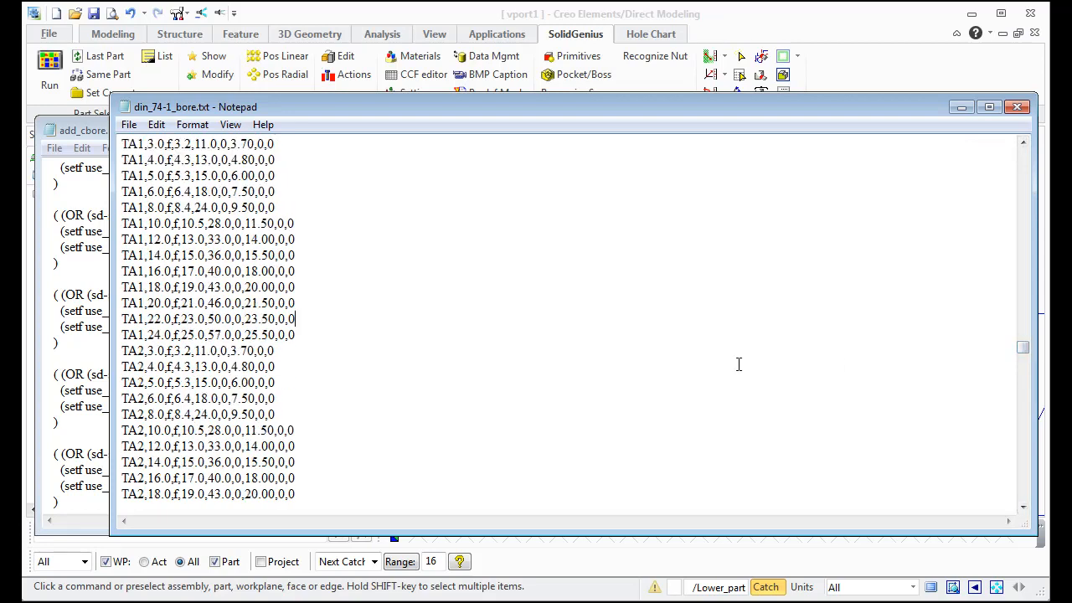
scroll(520, 386, down, 20)
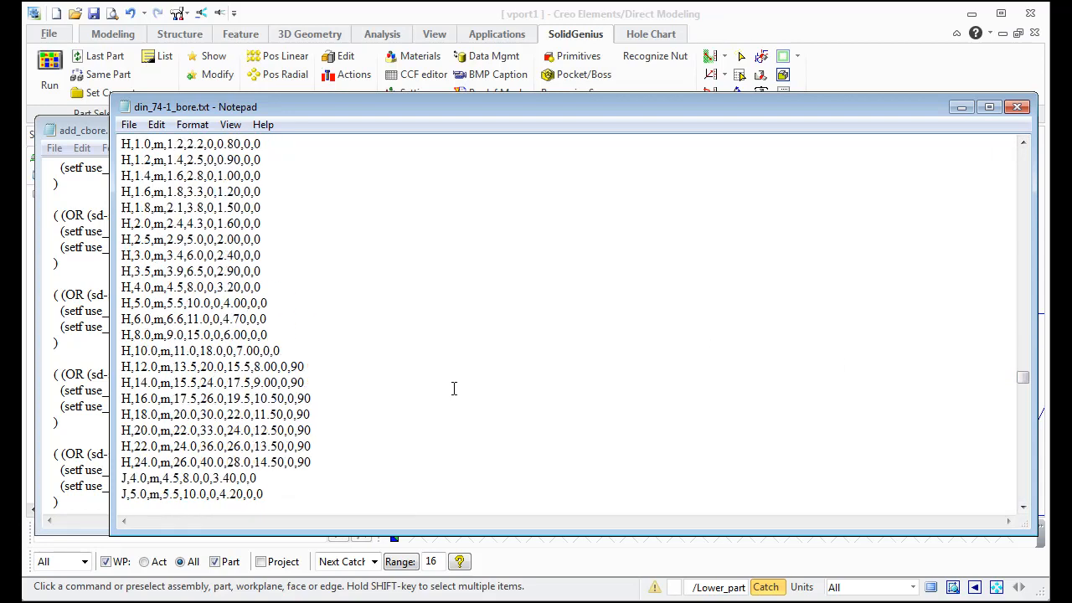
scroll(452, 386, down, 15)
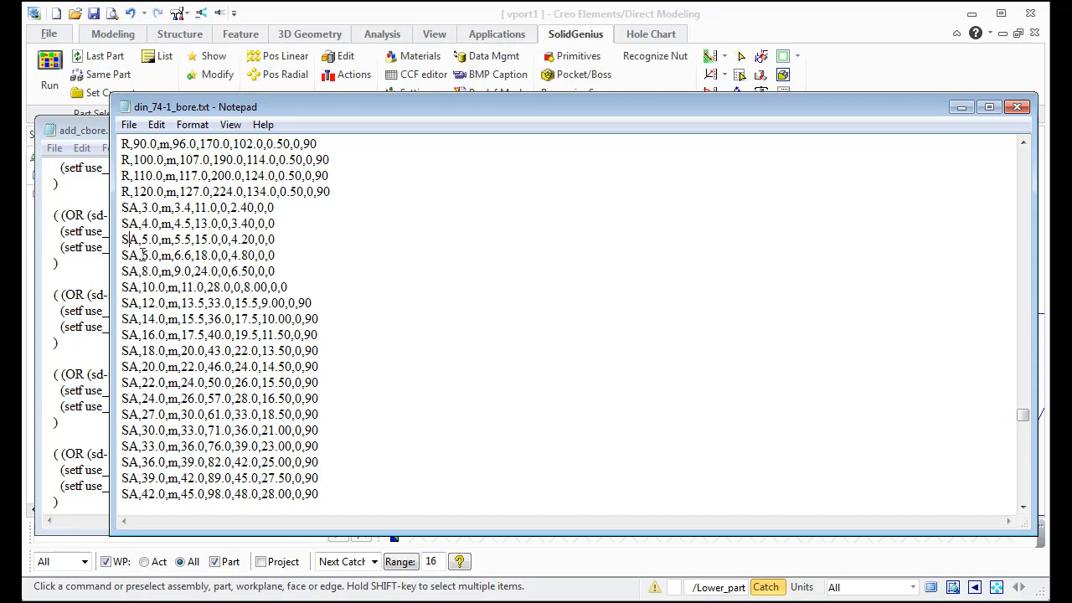
Examine the SA row for thread diameter 8.0, checking its clearance hole, counterbore diameter and counterbore depth values
drag(124, 271, 275, 272)
click(361, 277)
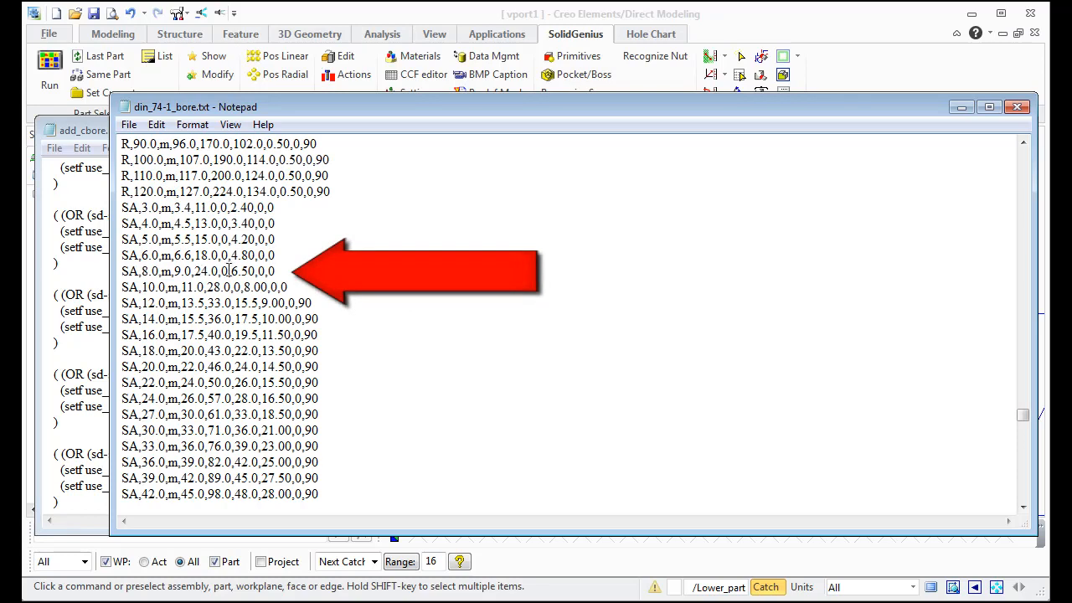
click(448, 293)
double_click(199, 270)
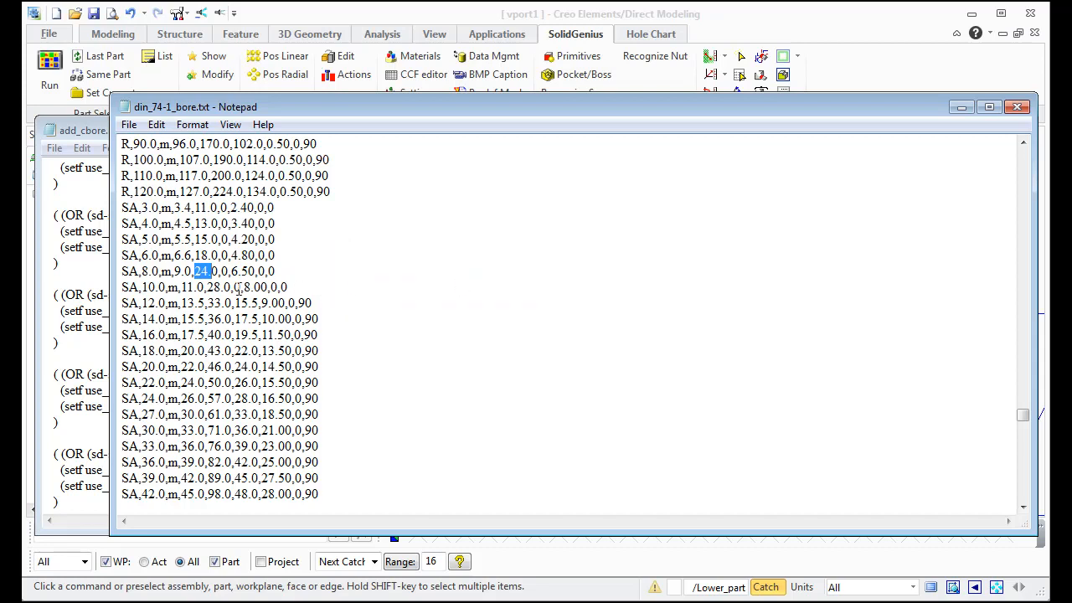
drag(176, 270, 195, 270)
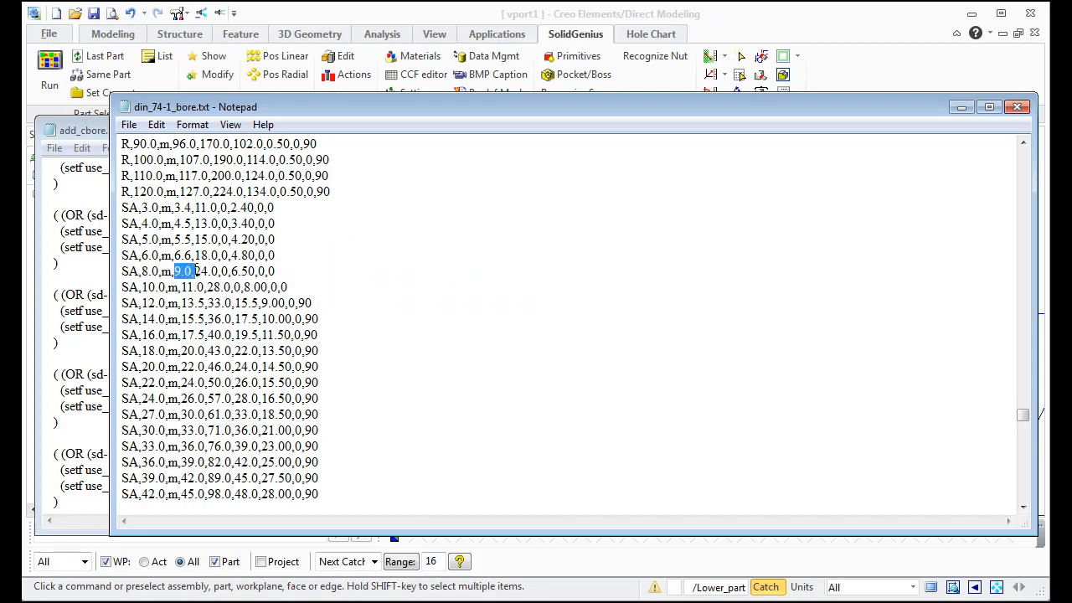
click(234, 270)
drag(196, 270, 249, 270)
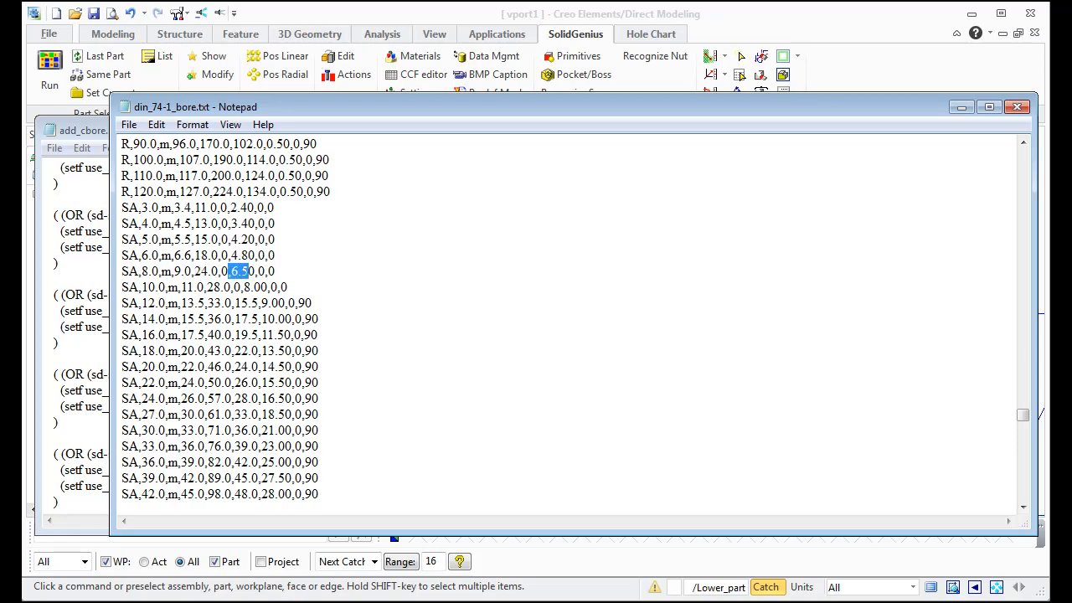
Minimize both Notepad files, return to Creo Elements/Direct Modeling and hide the JIS B 1180 screw to expose the counterbored hole
click(961, 107)
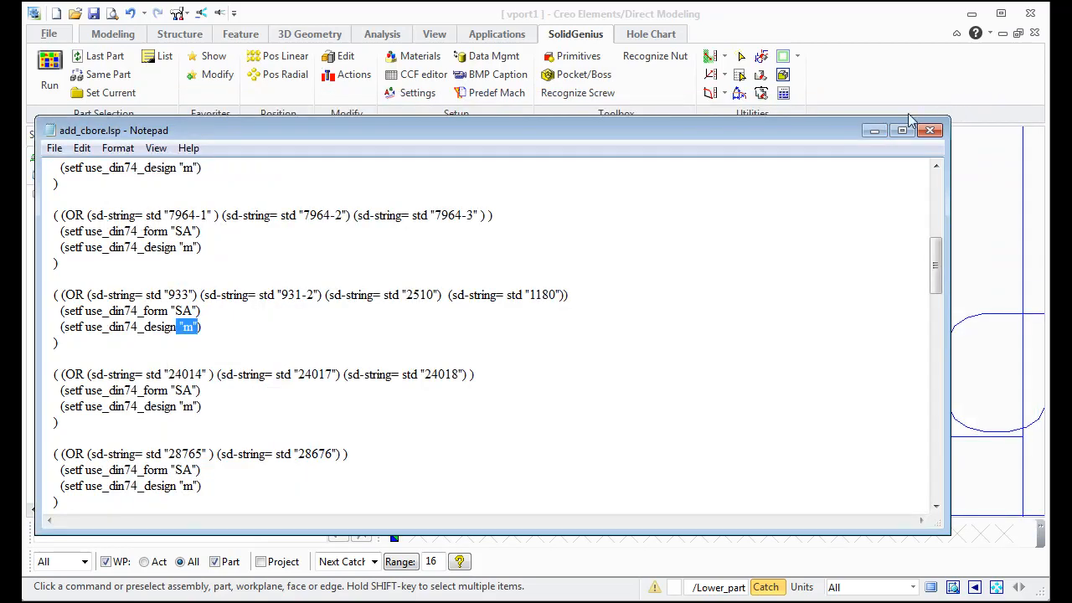
click(874, 131)
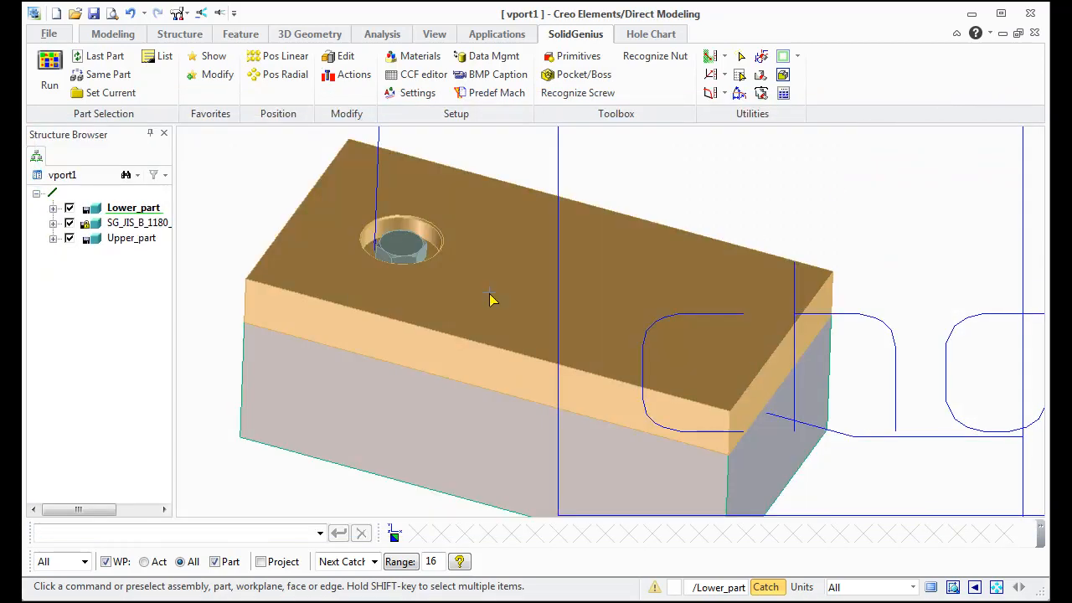
scroll(493, 295, up, 2)
click(69, 222)
scroll(600, 270, up, 5)
middle_drag(358, 268, 495, 276)
scroll(494, 275, up, 2)
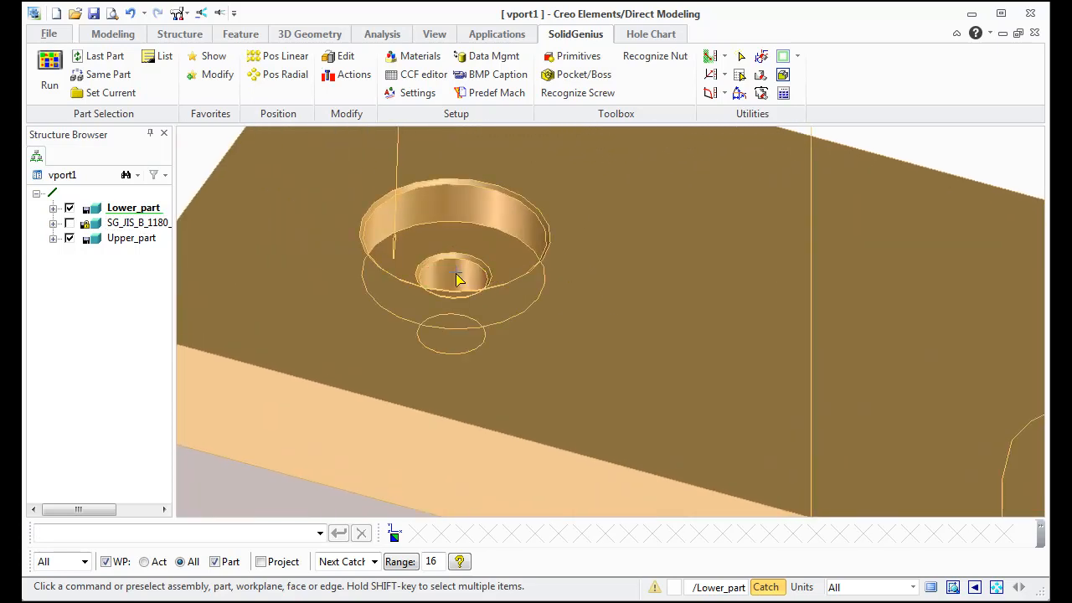
Measure the clearance hole's diameter and the counterbore's depth from the upper part's top face
click(724, 56)
click(737, 411)
click(482, 257)
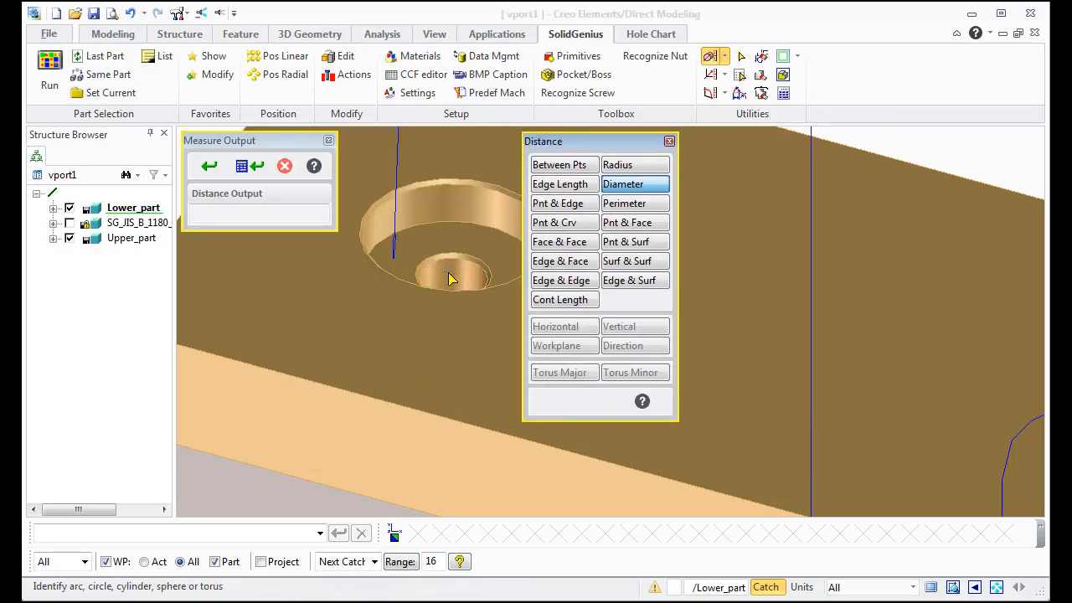
click(650, 260)
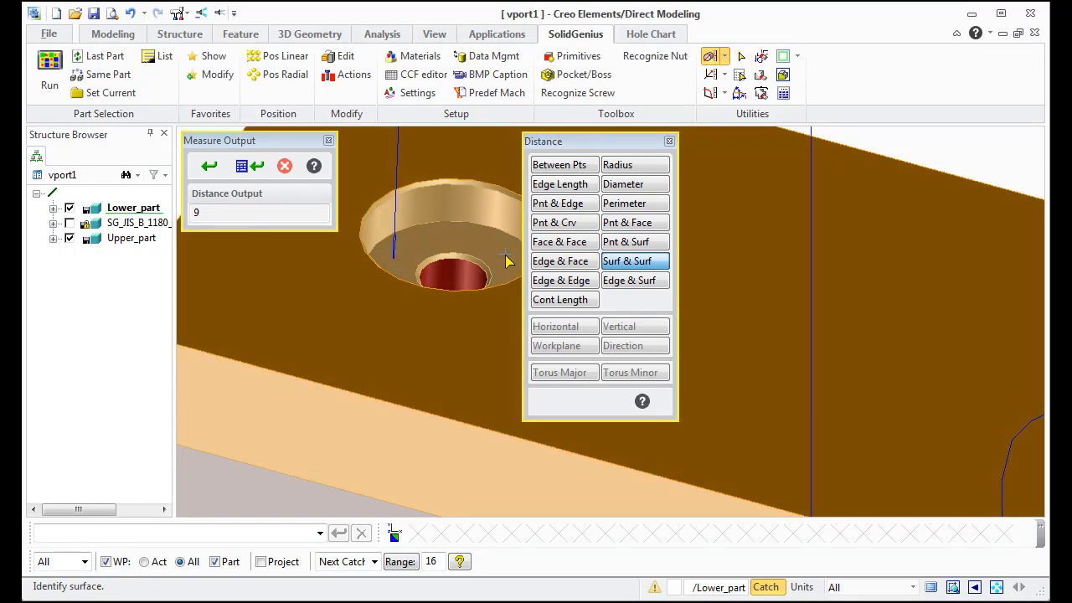
click(505, 254)
drag(226, 214, 182, 220)
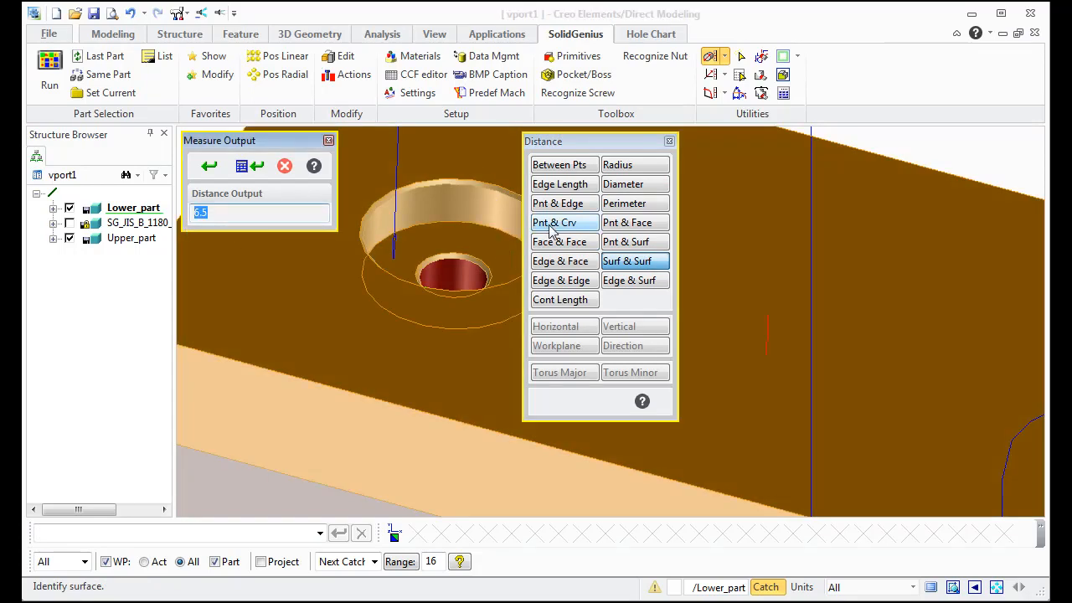
Measure the counterbore's diameter and close the distance measurement
click(626, 189)
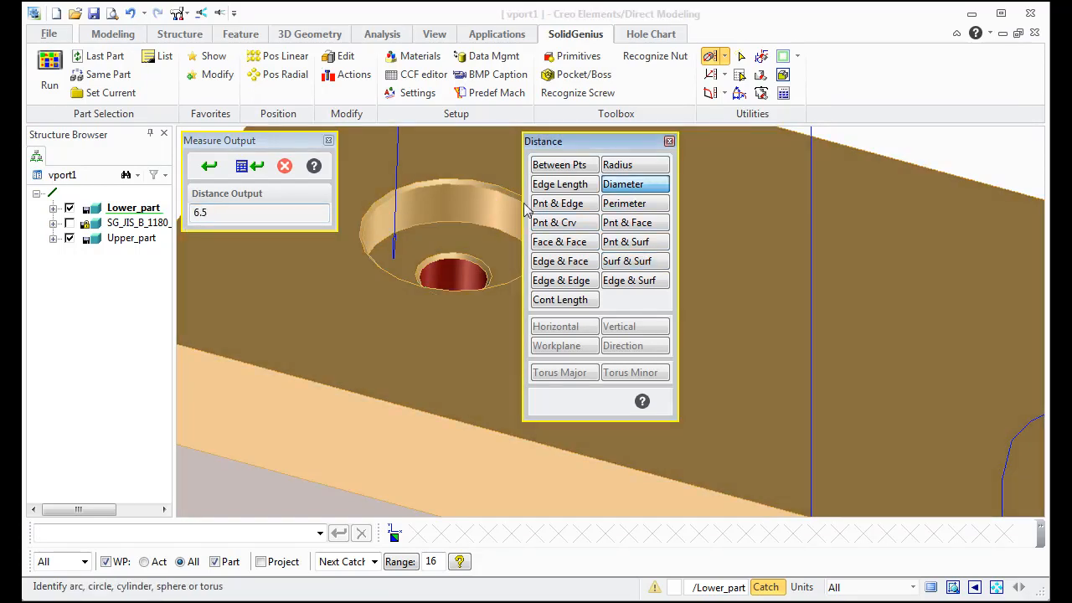
click(450, 198)
click(287, 173)
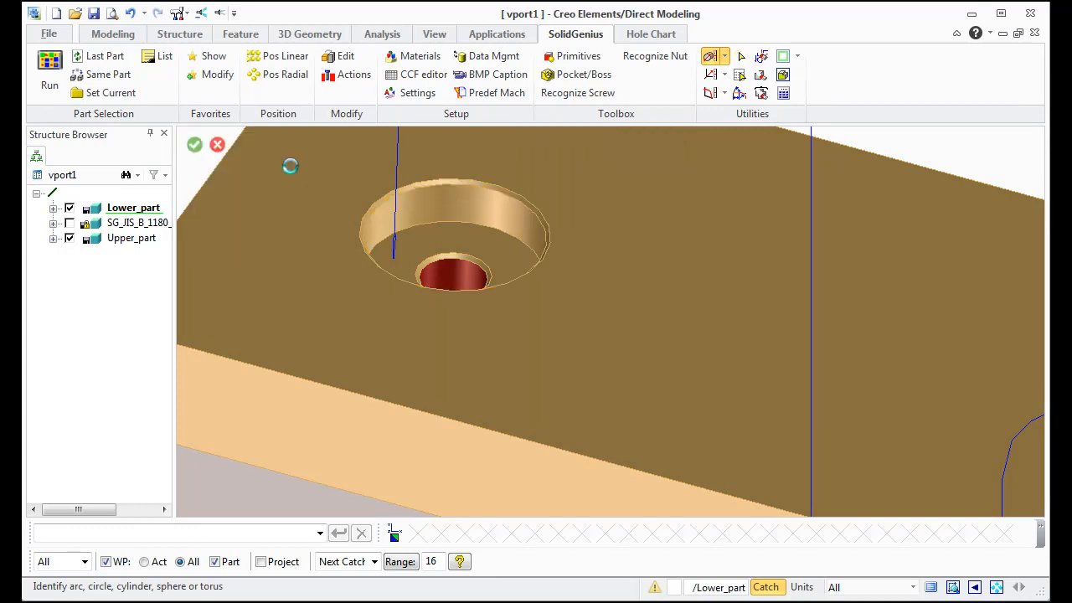
middle_drag(593, 262, 540, 245)
scroll(540, 247, down, 3)
scroll(527, 285, down, 3)
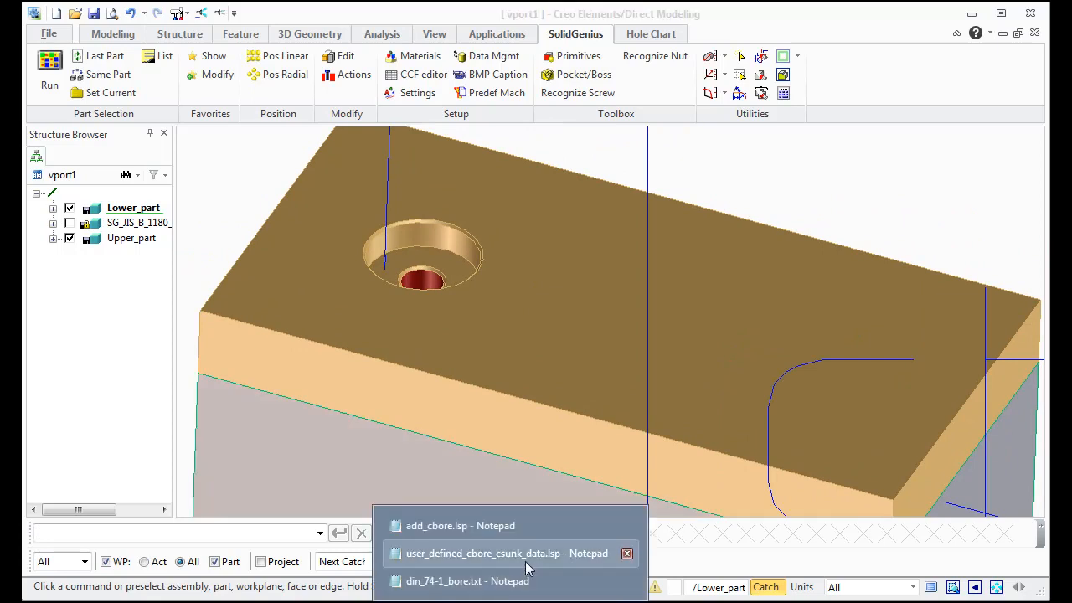
Switch to user_defined_cbore_csunk_data.lsp in Notepad and examine the USER_CBORE_PARAMS setting that activates the user-defined counterbore list
click(528, 567)
click(283, 220)
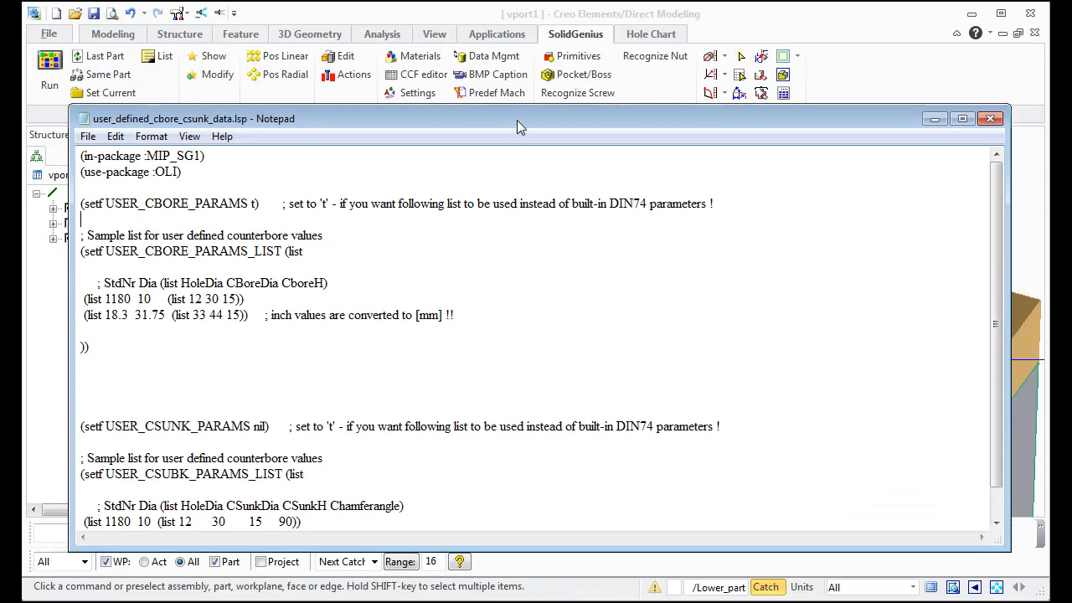
drag(516, 124, 531, 99)
drag(95, 178, 276, 178)
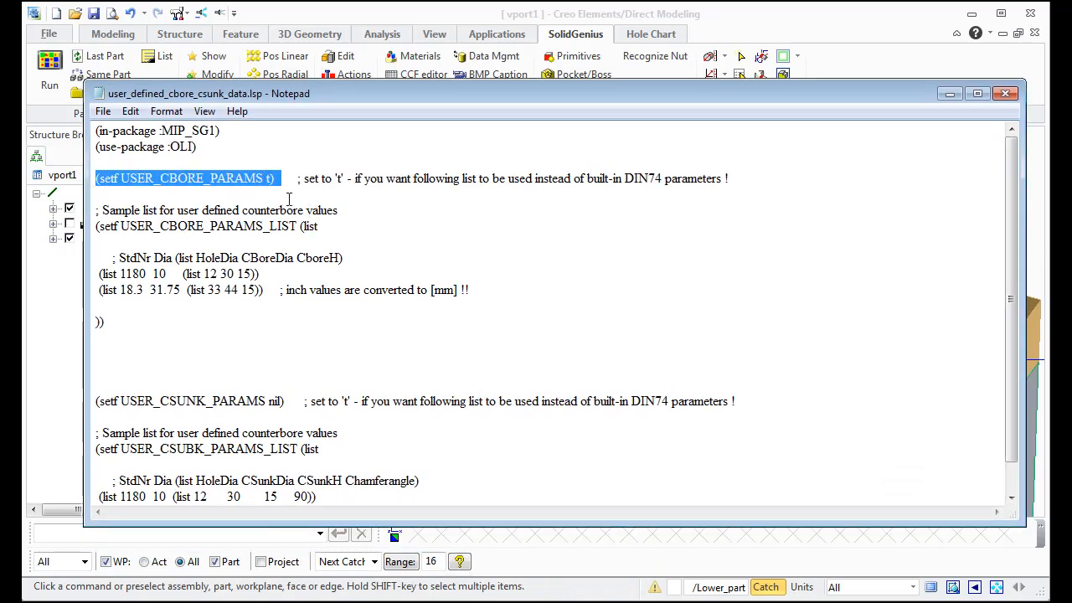
click(288, 195)
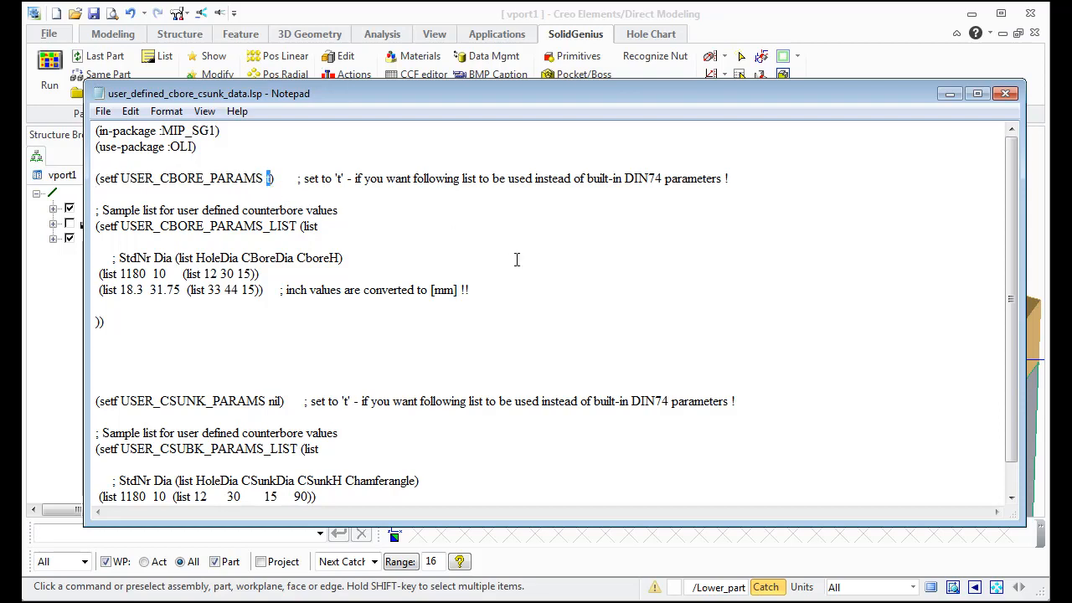
Begin a counterbore list entry below the existing 1180 row for standard 1180, diameter 8, with hole diameter 12
click(342, 277)
key(Return)
key(Return)
key(Return)
key(Up)
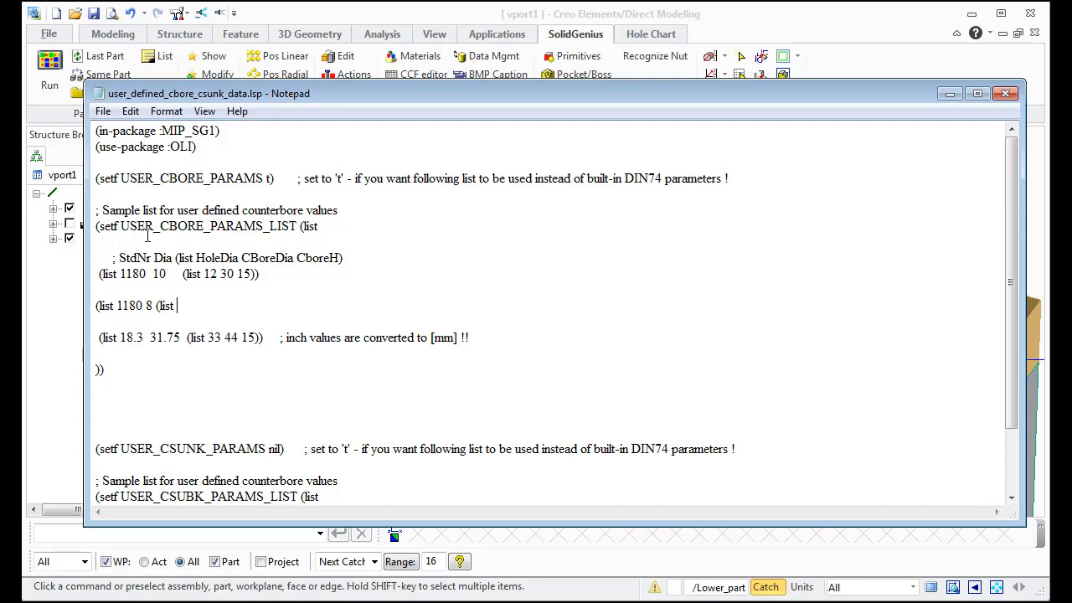
drag(195, 252, 240, 260)
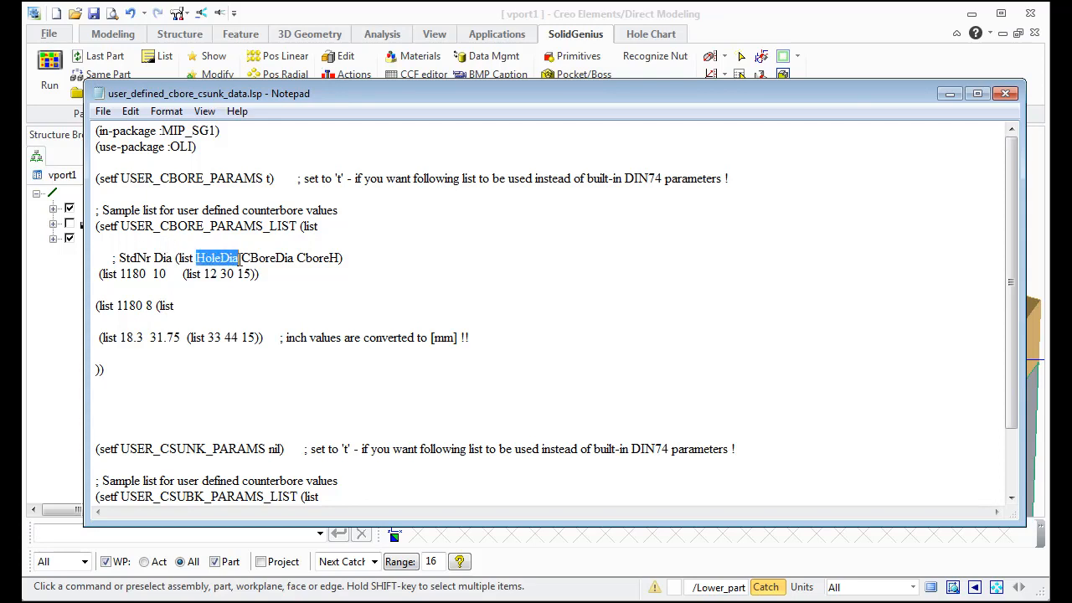
click(221, 300)
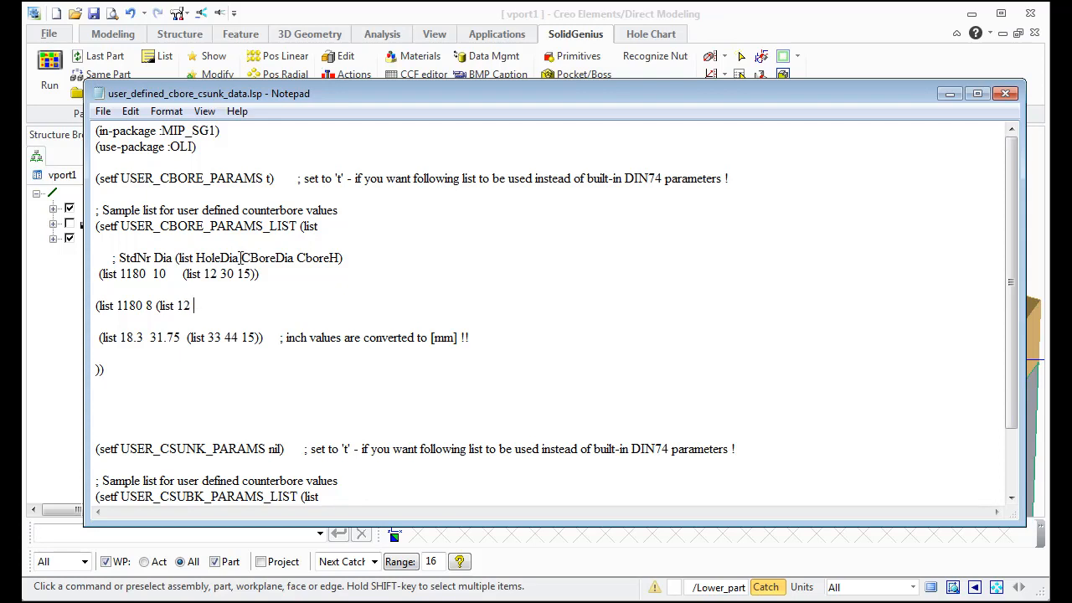
Complete the new entry with counterbore diameter 35 and counterbore height 11, and save the file
drag(240, 258, 285, 258)
click(219, 304)
drag(297, 258, 338, 260)
click(233, 308)
click(103, 111)
click(130, 168)
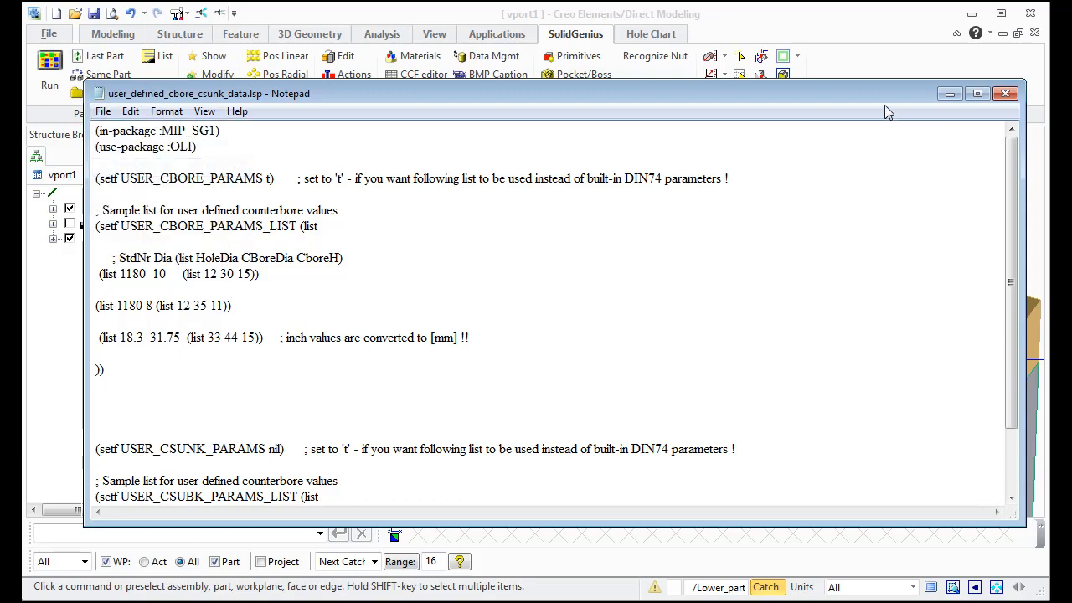
Return to Creo Elements/Direct Modeling and load the LISP file user_defined_cbore_csunk_data.lsp
click(949, 93)
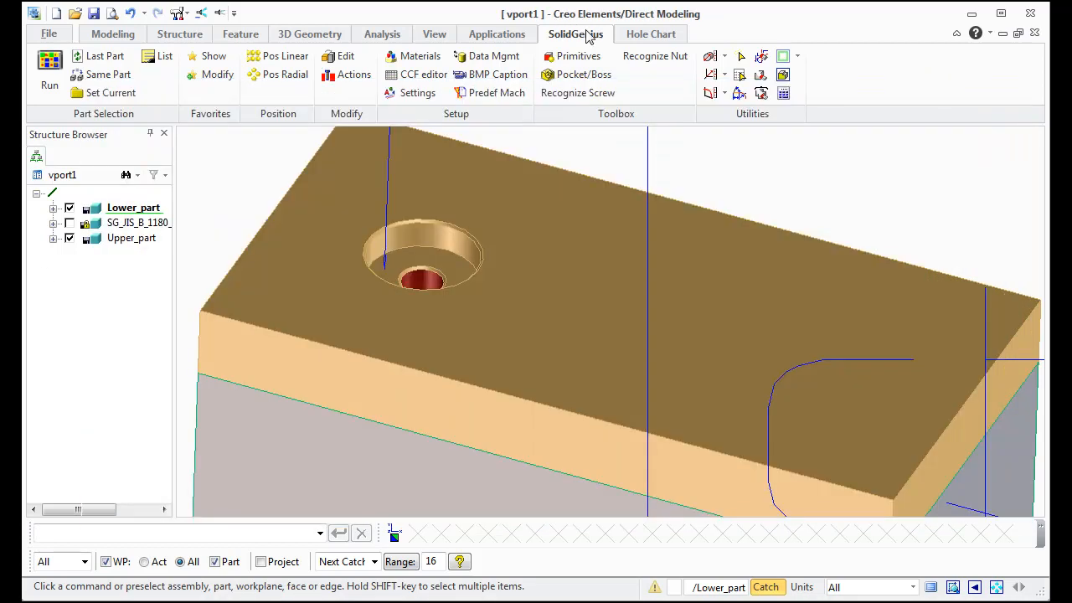
click(48, 33)
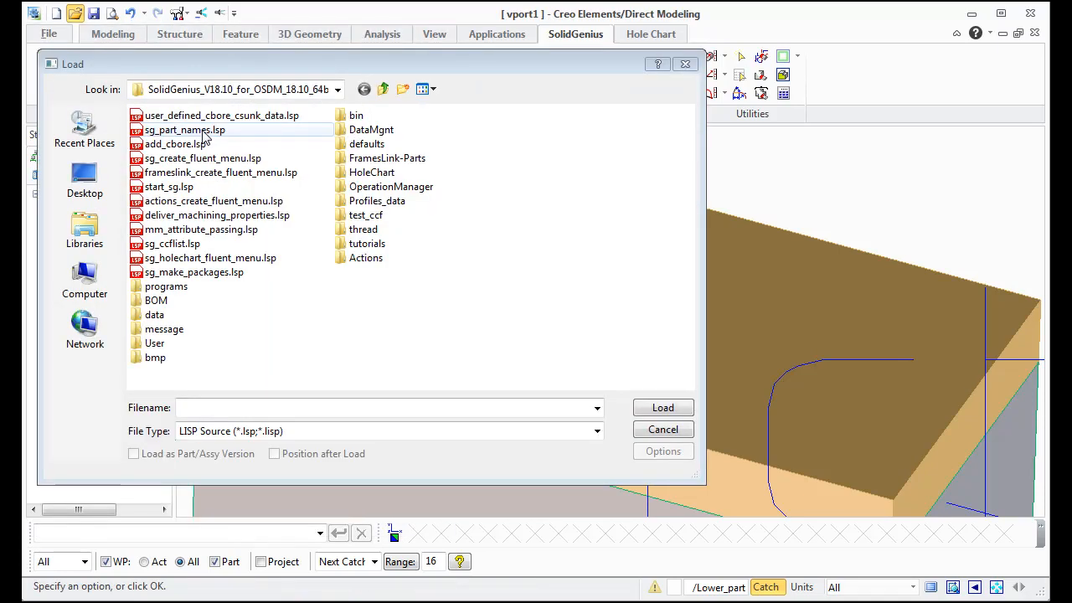
click(662, 408)
Start another JIS B 1180 screw as a screw connection, with Upper_part as upper part and Lower_part as lower part
scroll(571, 343, down, 4)
middle_drag(572, 344, 426, 287)
scroll(508, 318, down, 2)
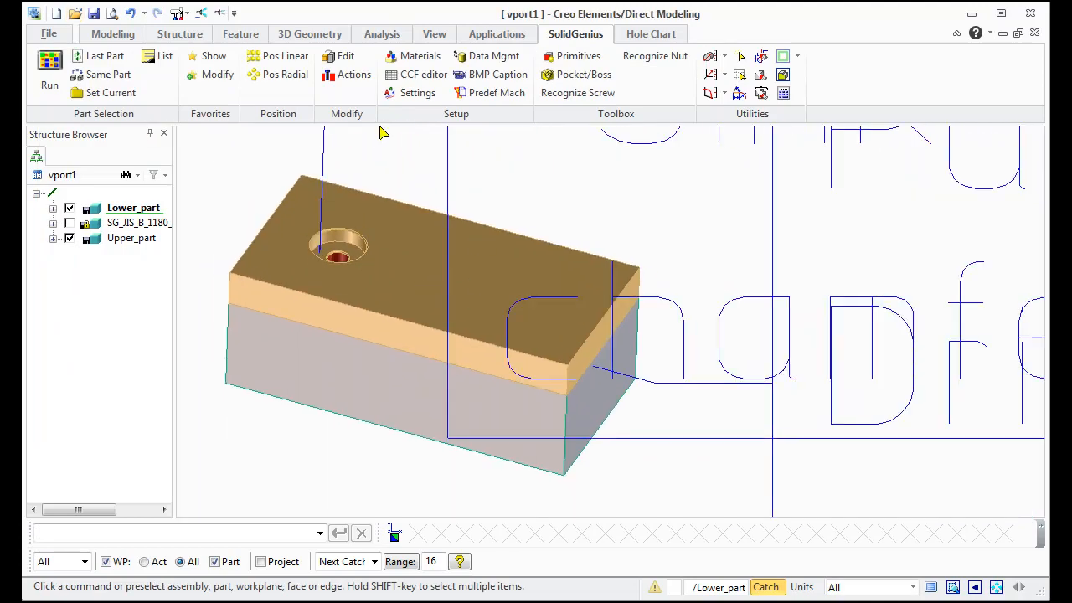
click(98, 56)
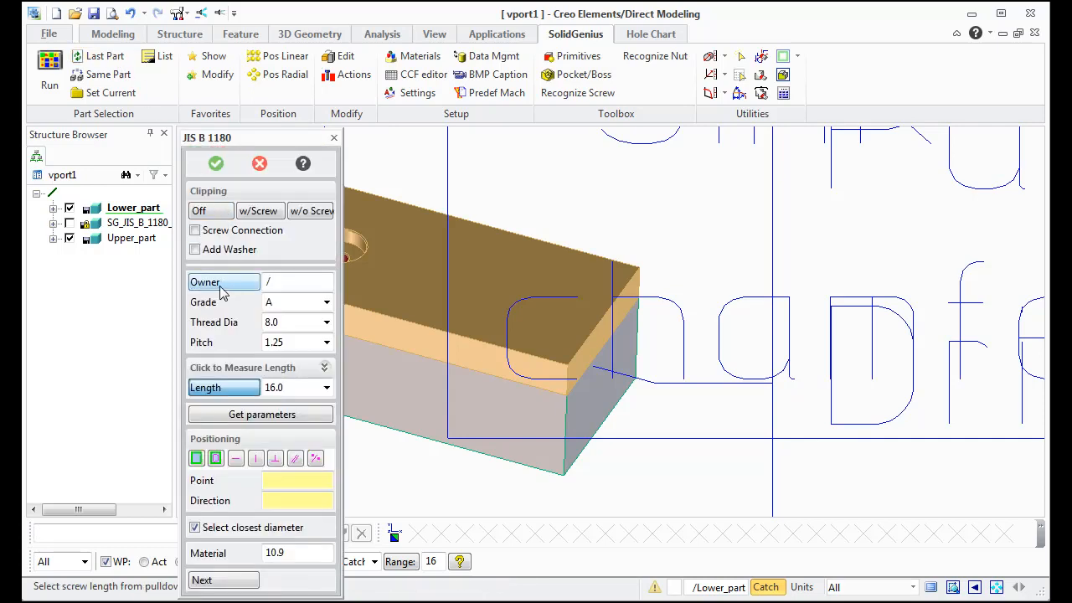
click(195, 230)
click(434, 285)
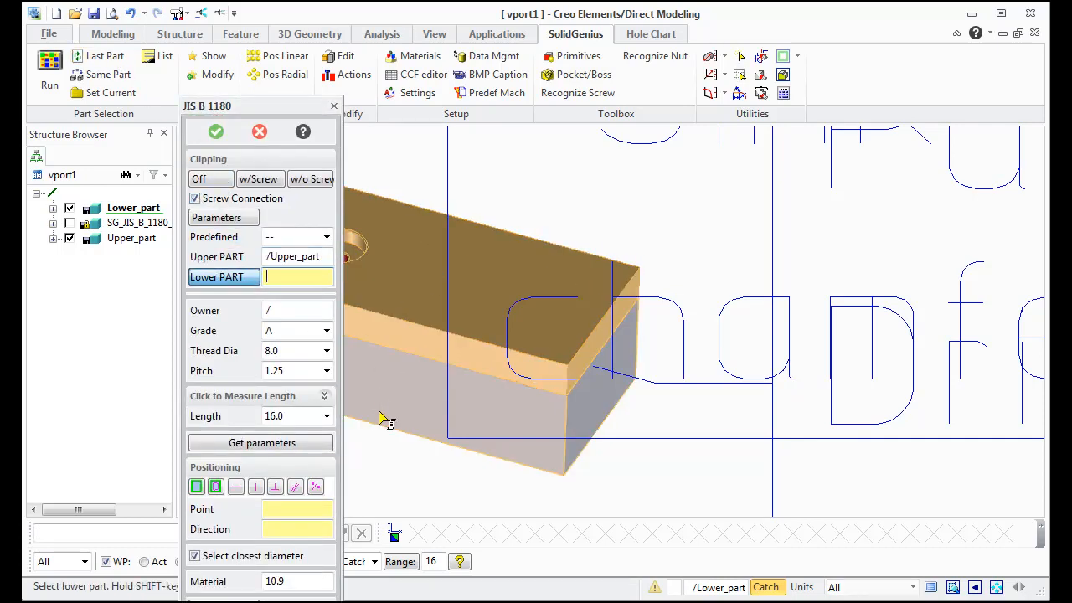
click(385, 415)
Position the screw on the upper part's top face beside the existing counterbore and create the screw connection
scroll(527, 282, up, 2)
scroll(395, 360, down, 2)
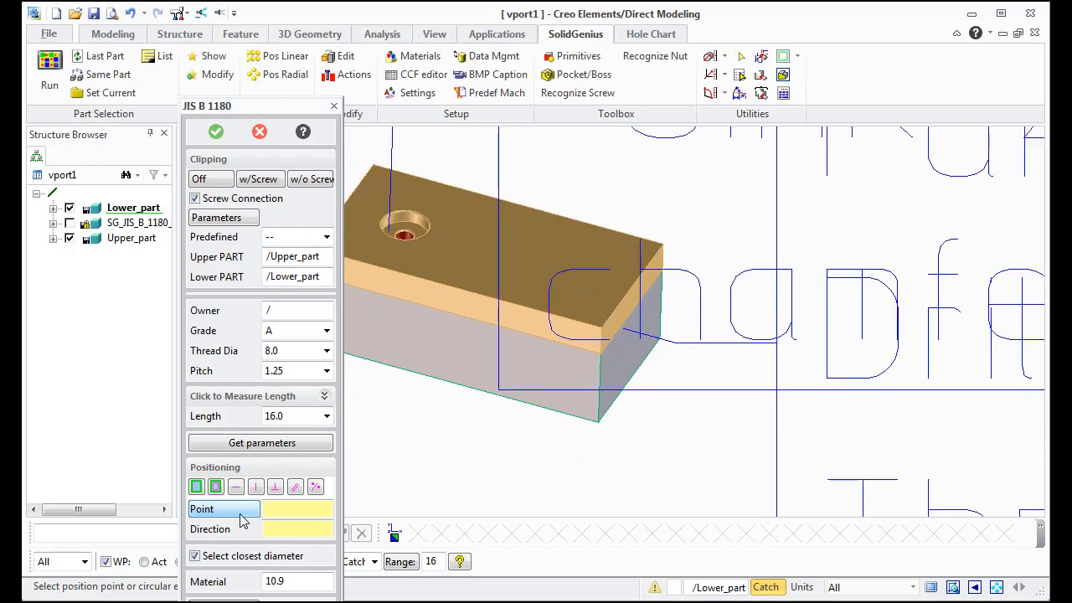
click(516, 261)
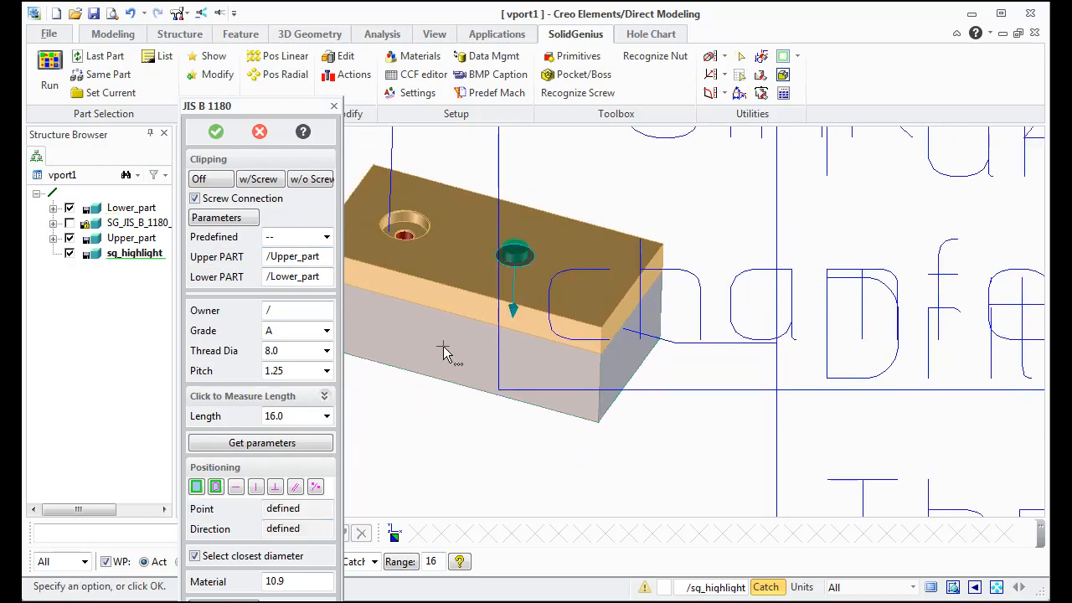
click(215, 133)
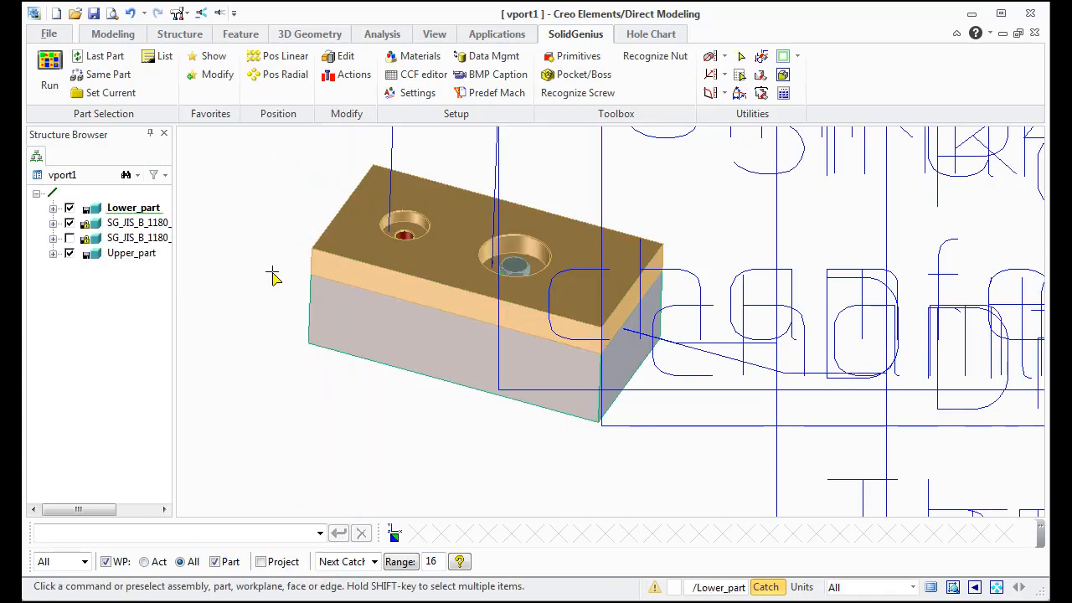
Measure the diameter of the new screw's counterbore
middle_drag(503, 308, 469, 313)
scroll(475, 268, up, 4)
scroll(475, 268, up, 3)
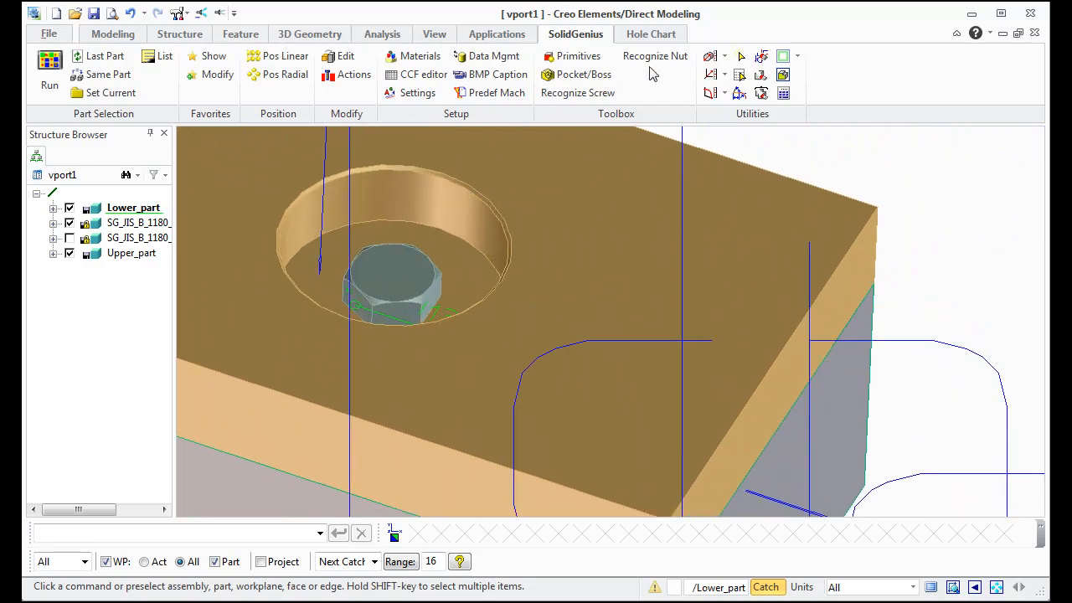
click(725, 56)
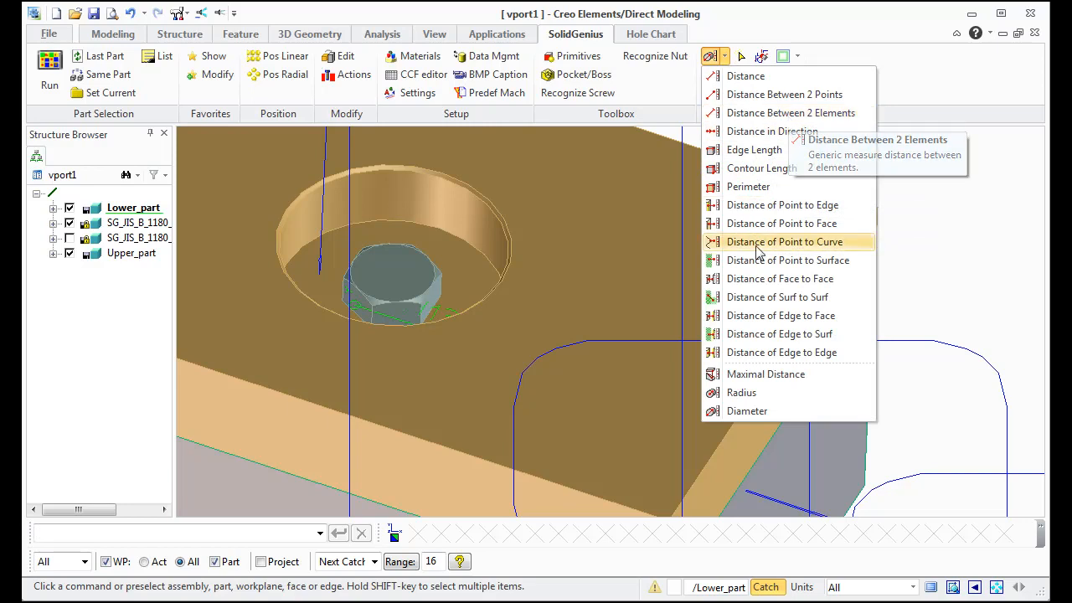
click(758, 411)
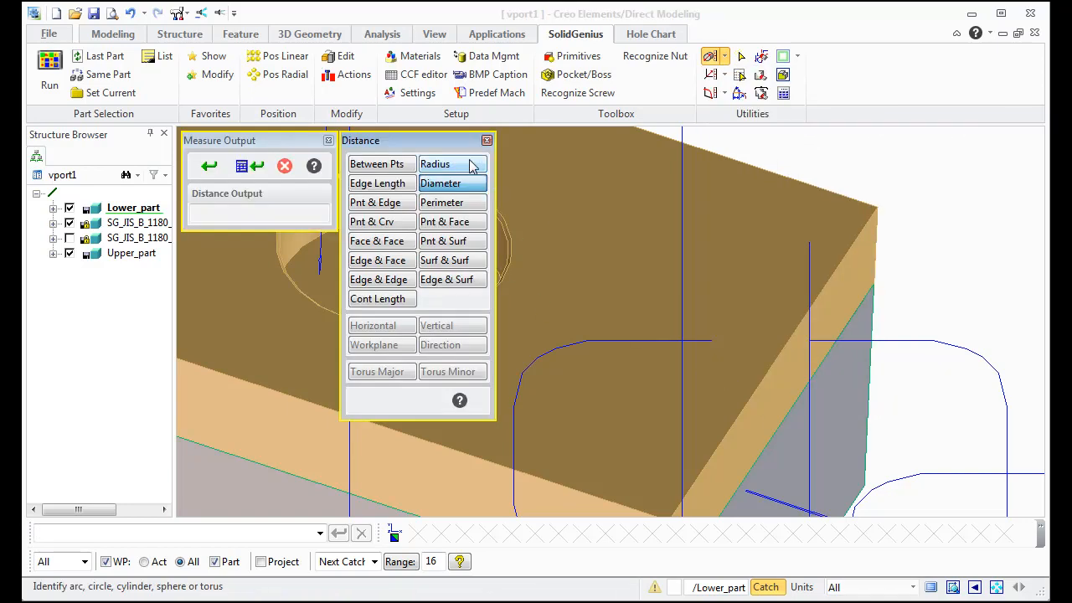
click(469, 216)
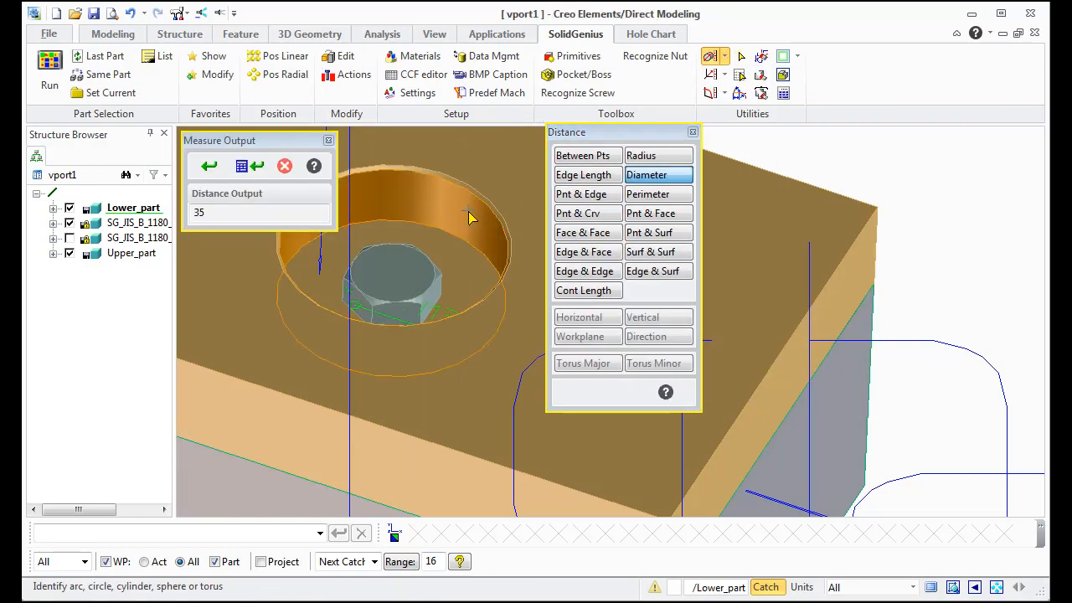
double_click(208, 212)
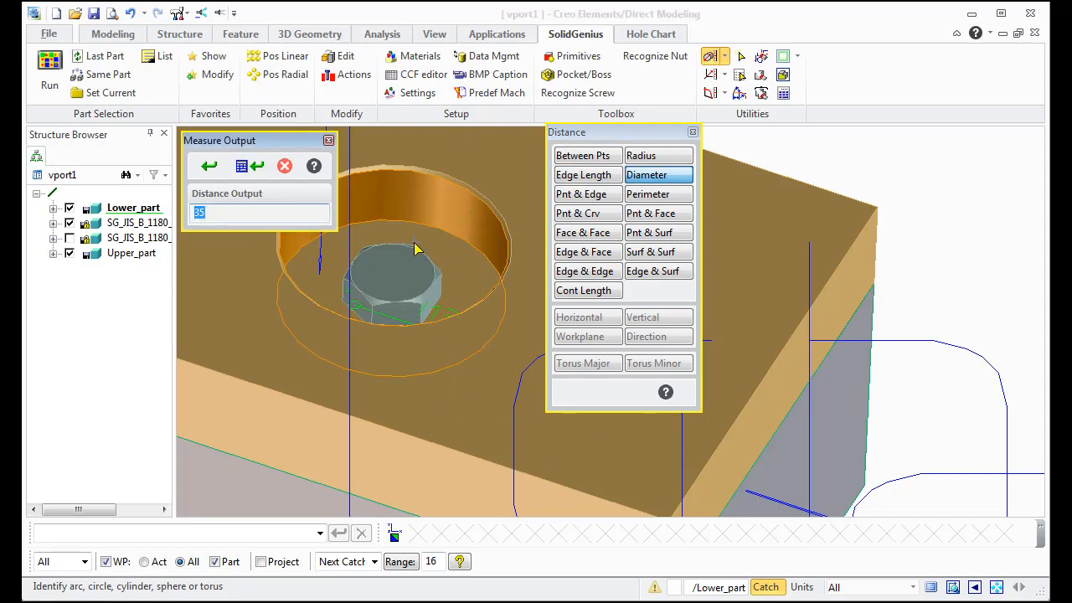
Hide the new JIS B 1180 screw and measure the diameter of its clearance hole
click(69, 223)
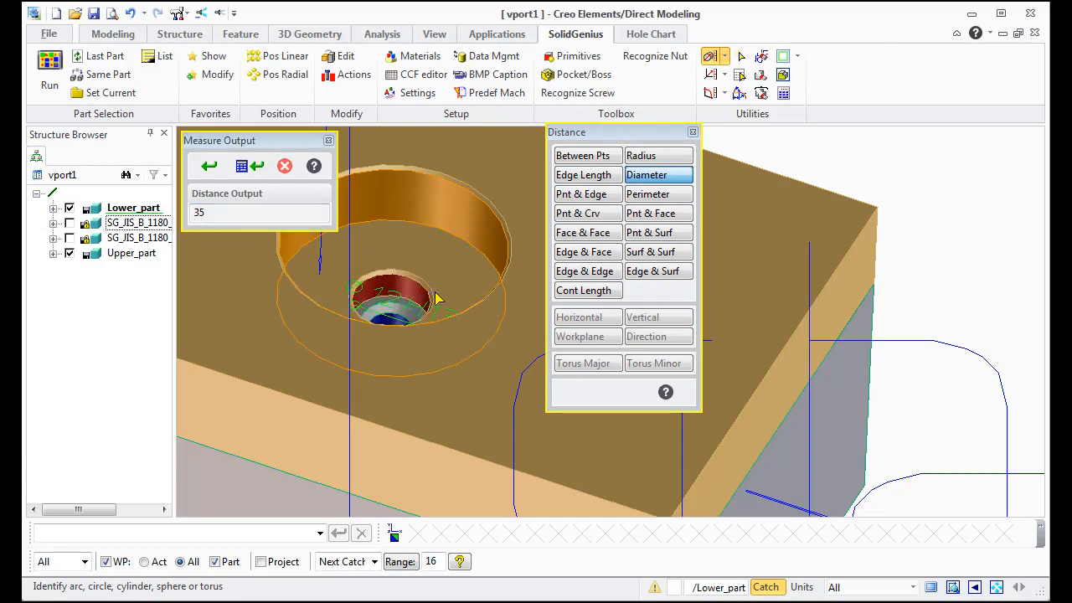
click(408, 291)
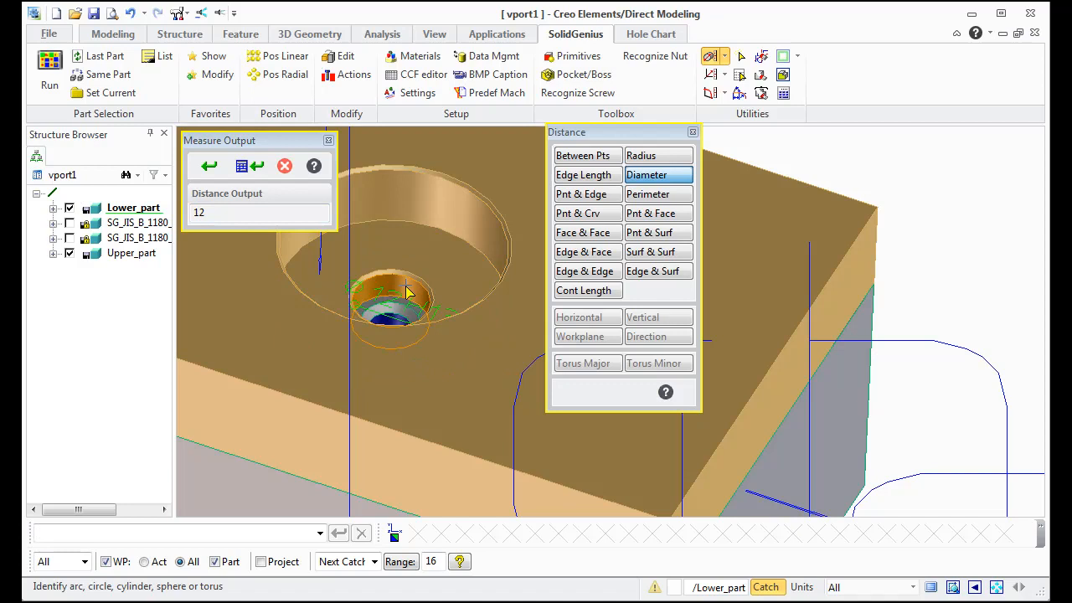
click(211, 212)
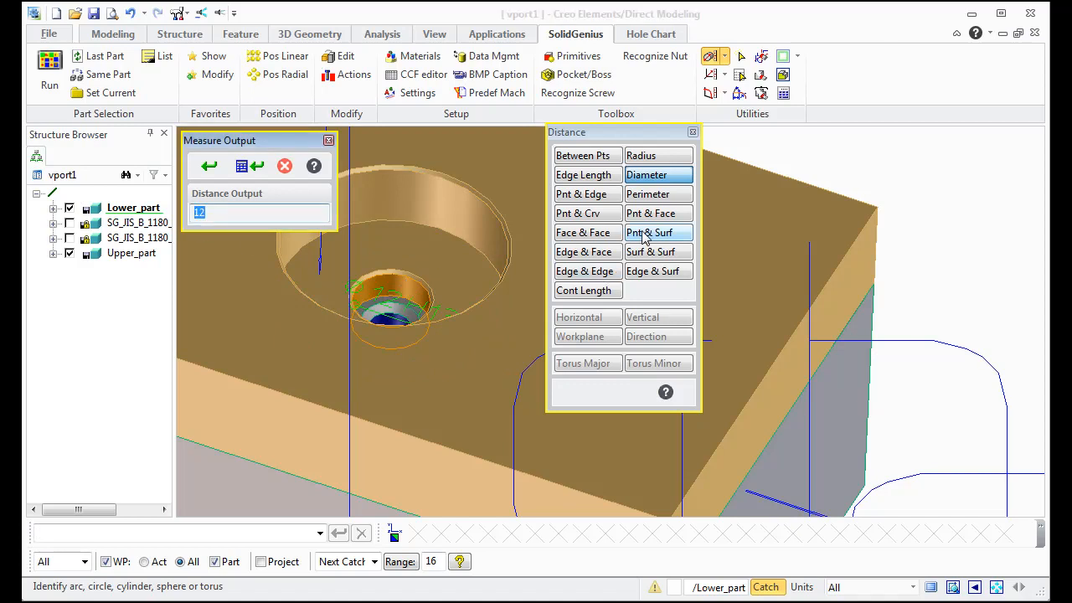
Measure the new counterbore's depth between the upper part's top face and the counterbore floor, and close the measurement
click(650, 250)
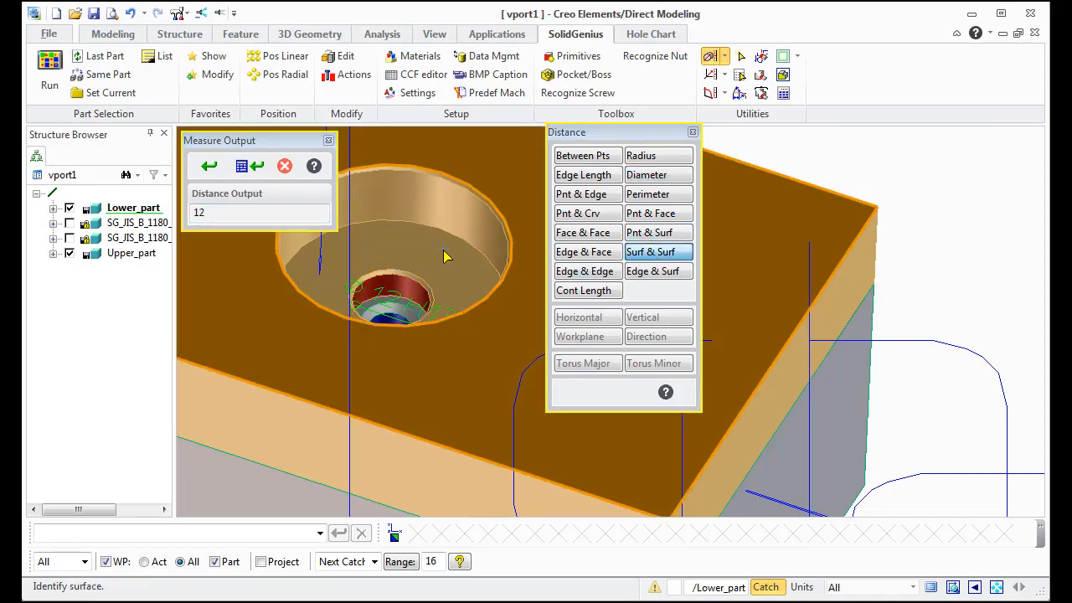
click(441, 257)
click(207, 212)
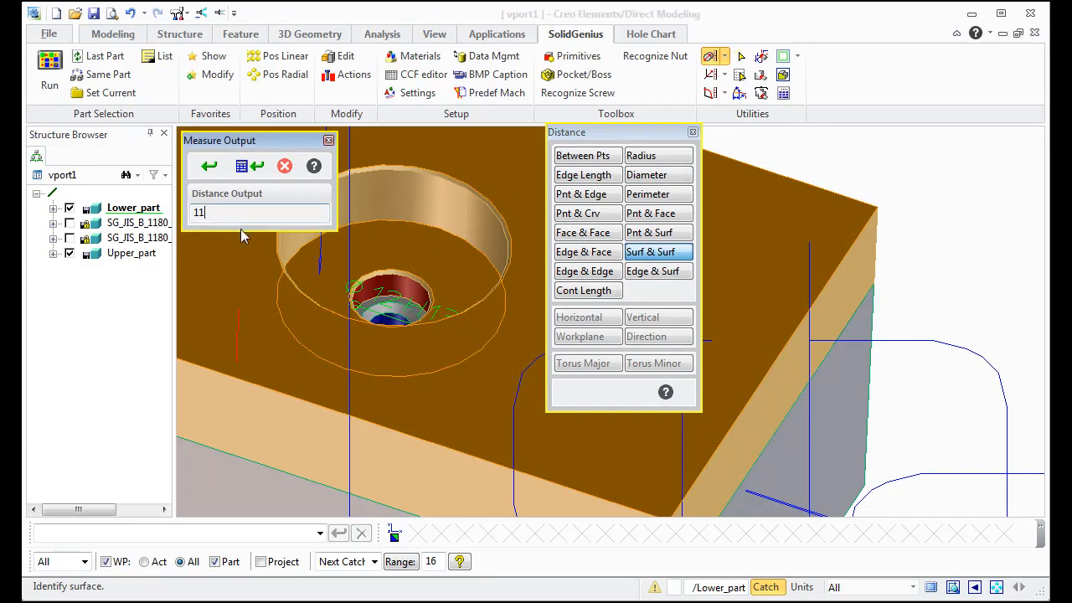
click(285, 165)
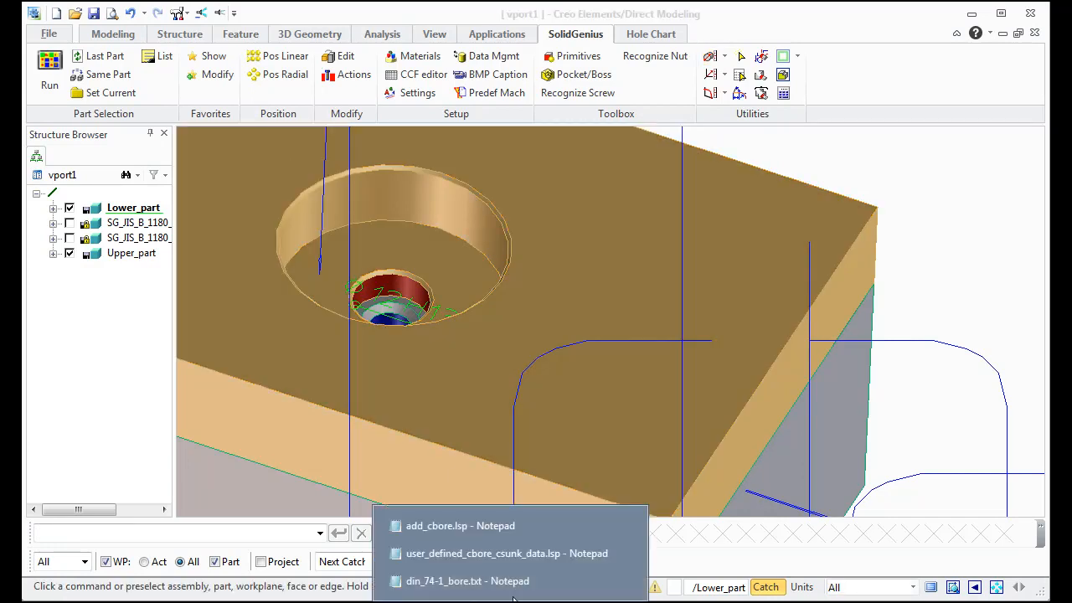
Check the measured dimensions against the 1180 diameter 8 entry in user_defined_cbore_csunk_data.lsp and return to the model
click(503, 552)
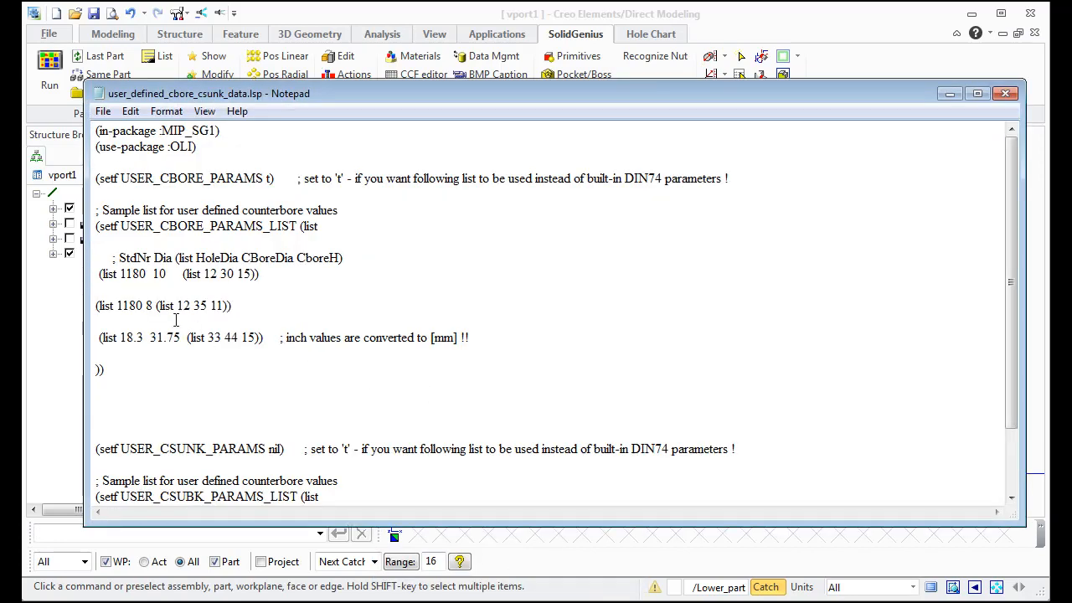
drag(175, 307, 220, 309)
click(356, 299)
click(949, 93)
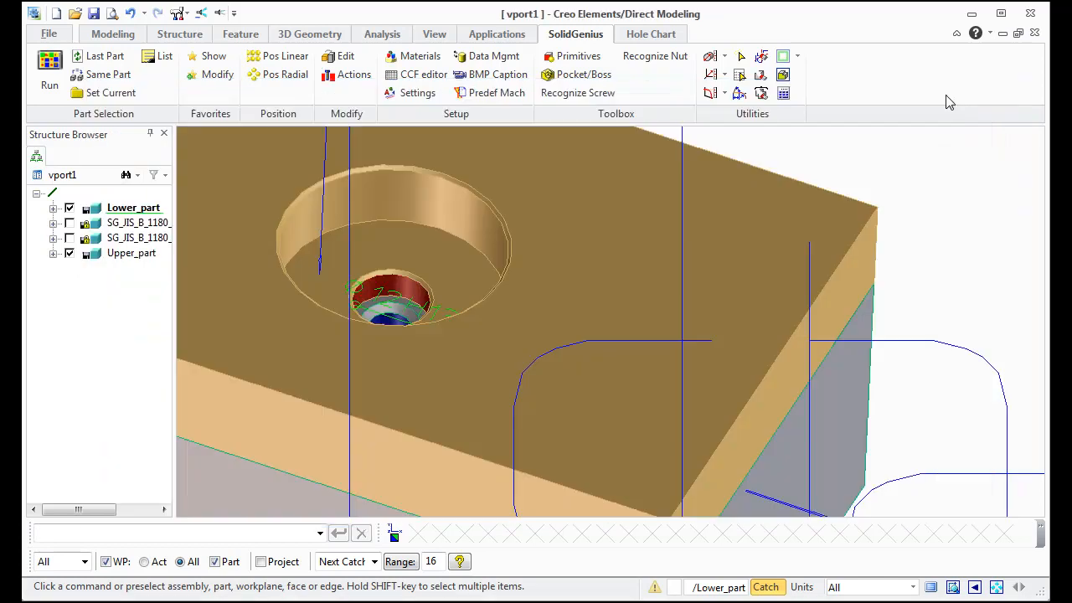
Reopen user_defined_cbore_csunk_data.lsp, compare the diameters of the two 1180 entries and return to the model
click(489, 602)
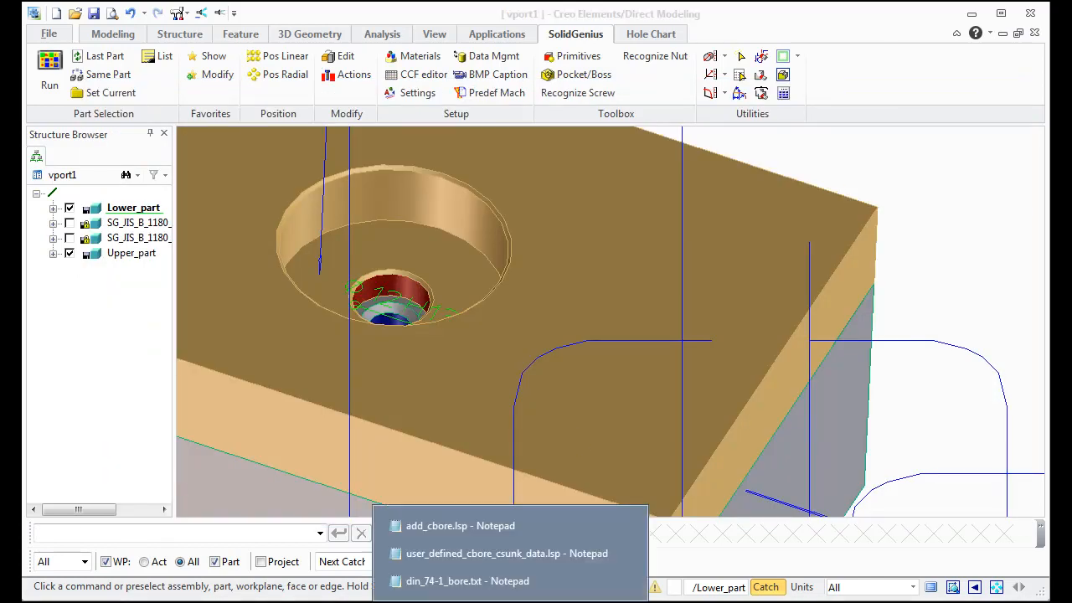
click(469, 556)
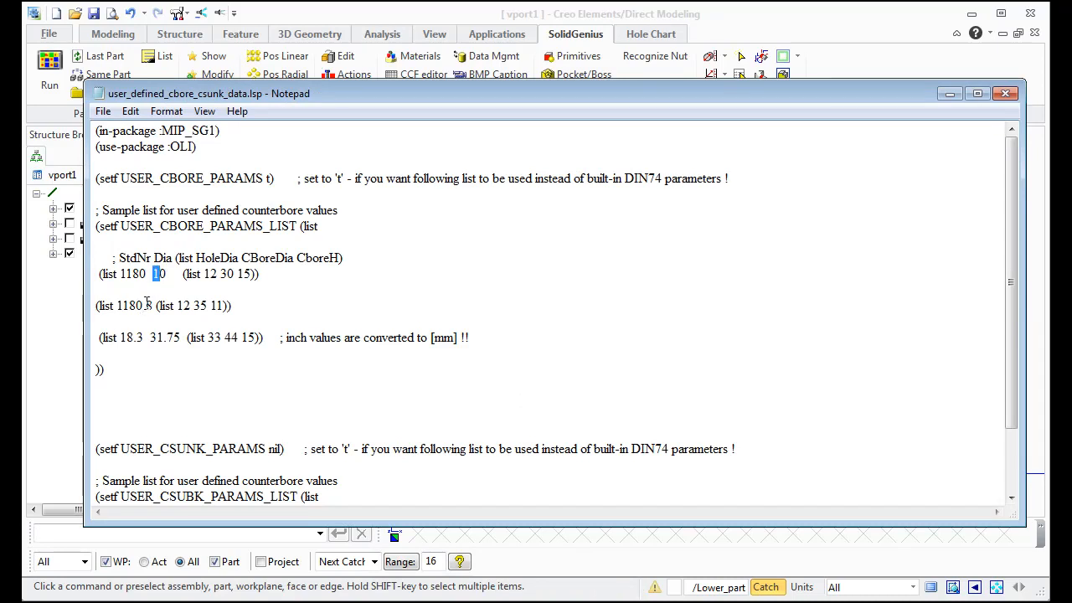
click(949, 93)
Start another JIS B 1180 screw with Screw Connection enabled, assign the upper part and set the thread diameter to 6.0
scroll(612, 329, down, 5)
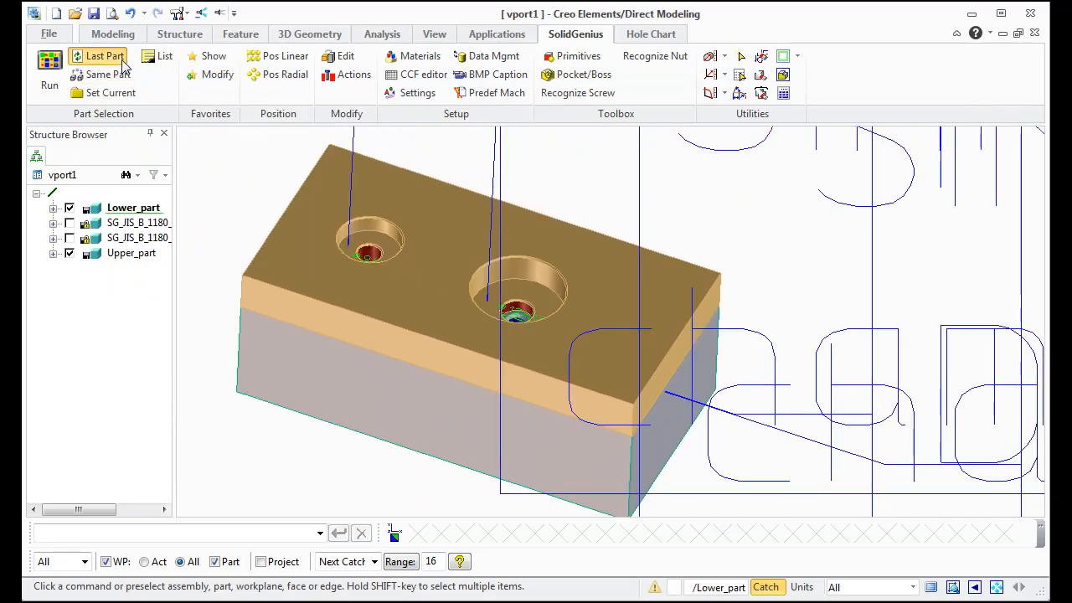
click(122, 60)
click(195, 230)
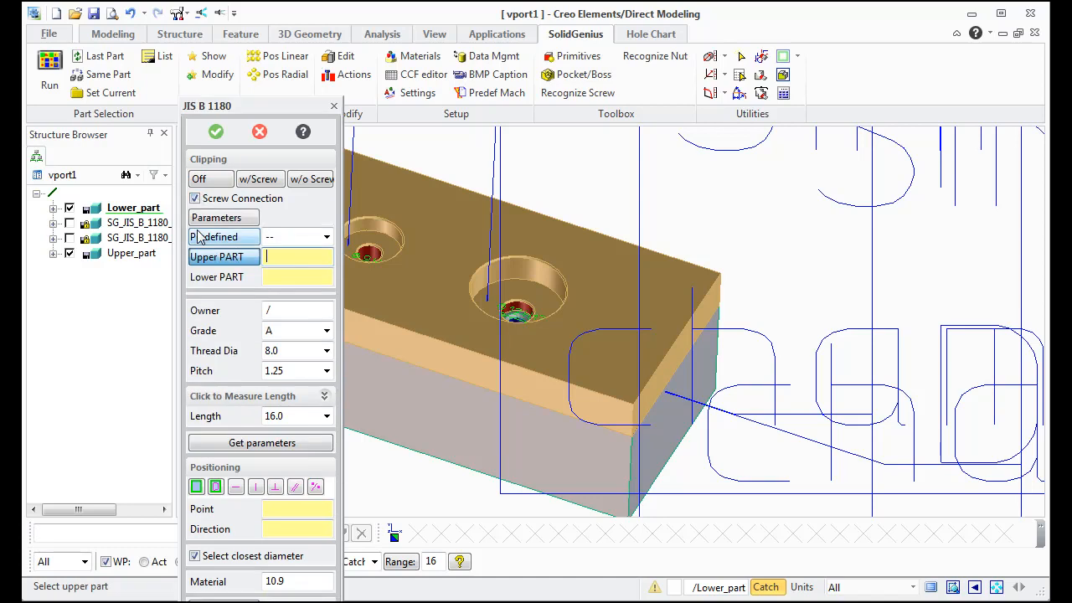
click(628, 291)
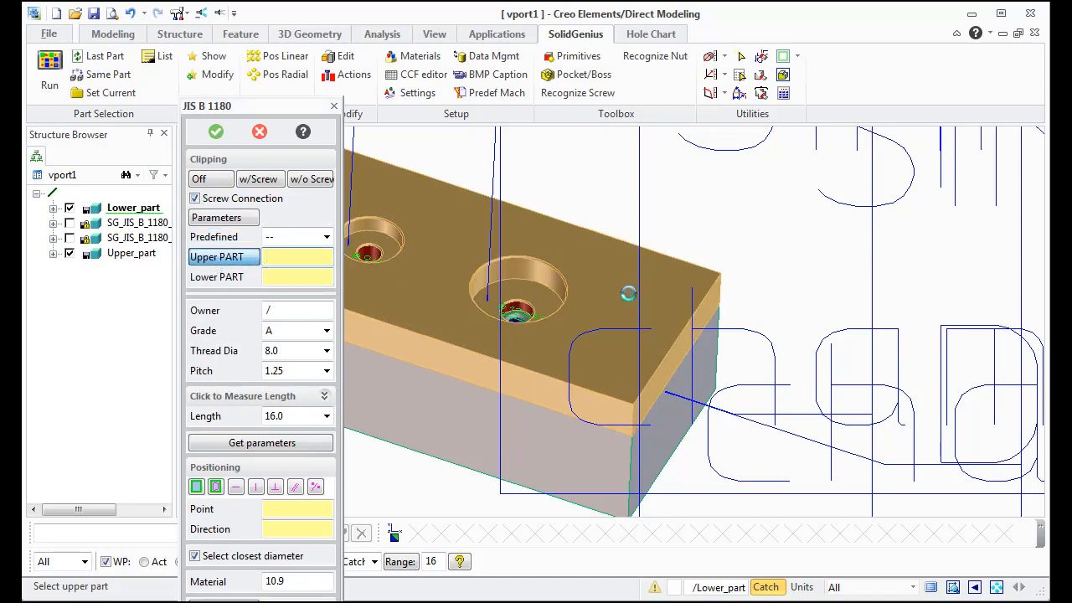
click(513, 465)
click(325, 351)
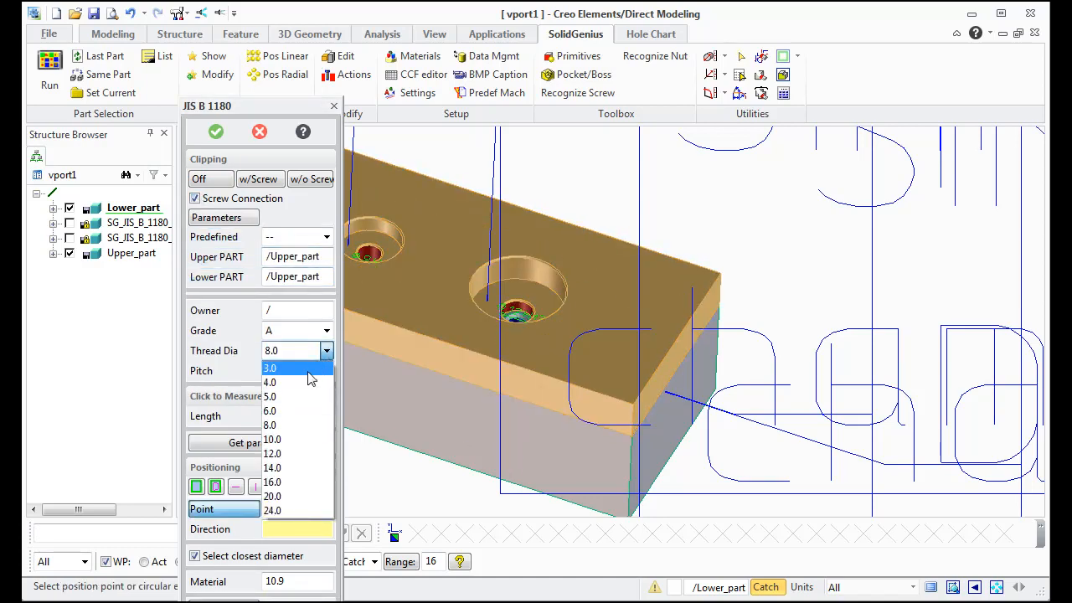
click(299, 414)
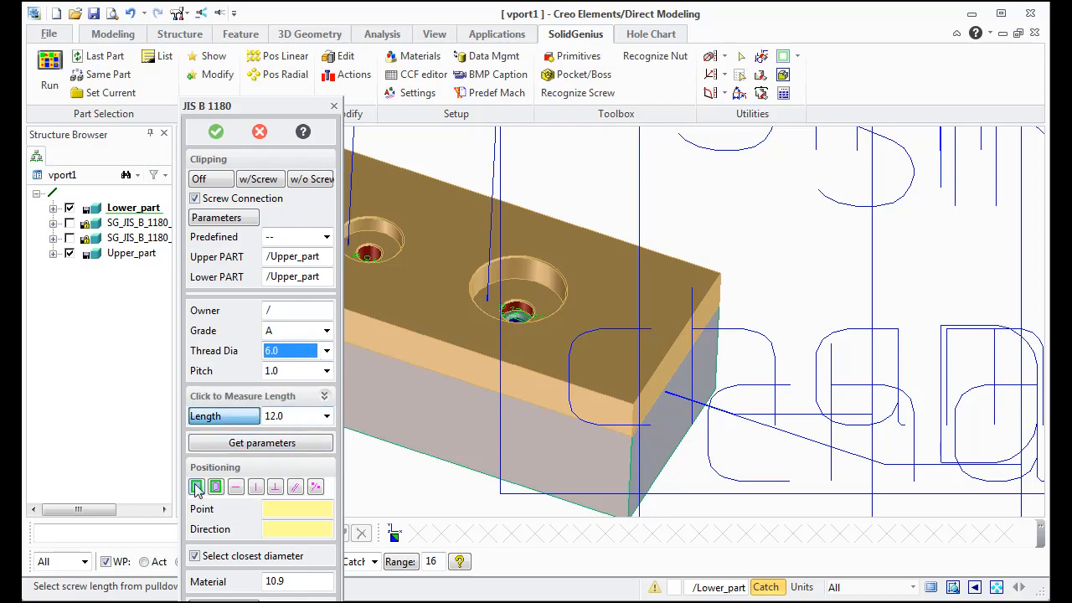
Position the screw on the upper part's top face beside the larger counterbore and try to create the connection
click(200, 511)
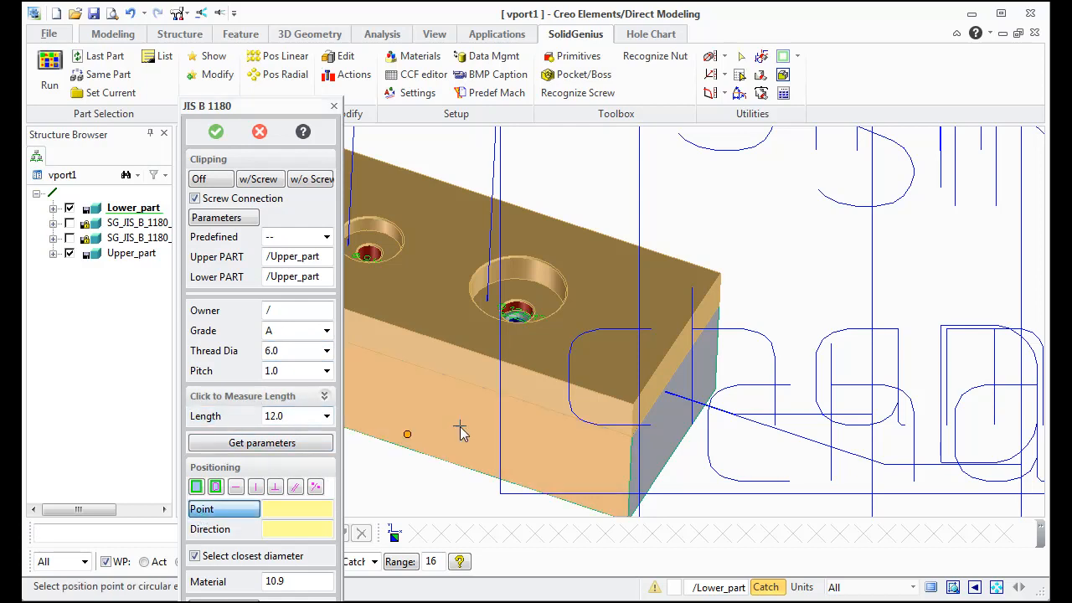
click(623, 321)
click(216, 132)
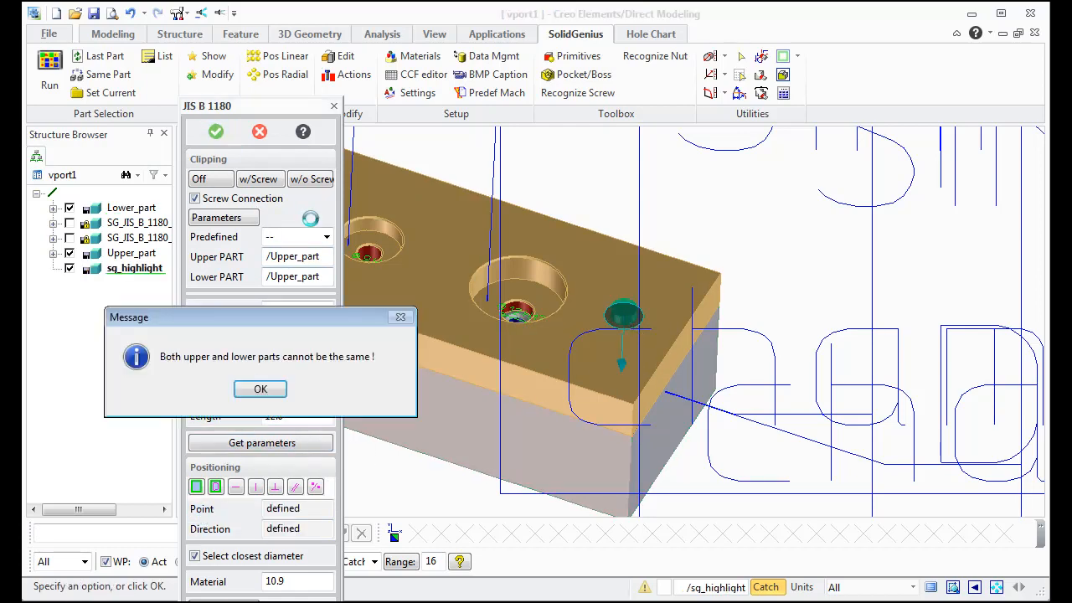
click(260, 390)
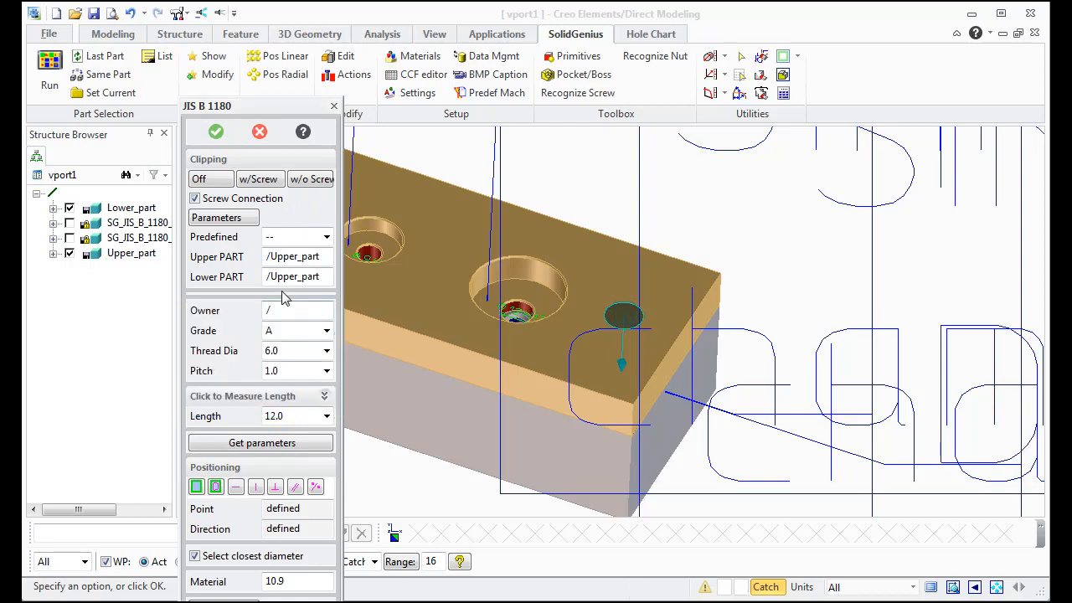
Reassign the connection's lower part to Lower_part, create the screw connection, and read and clear the output messages
click(220, 277)
click(419, 402)
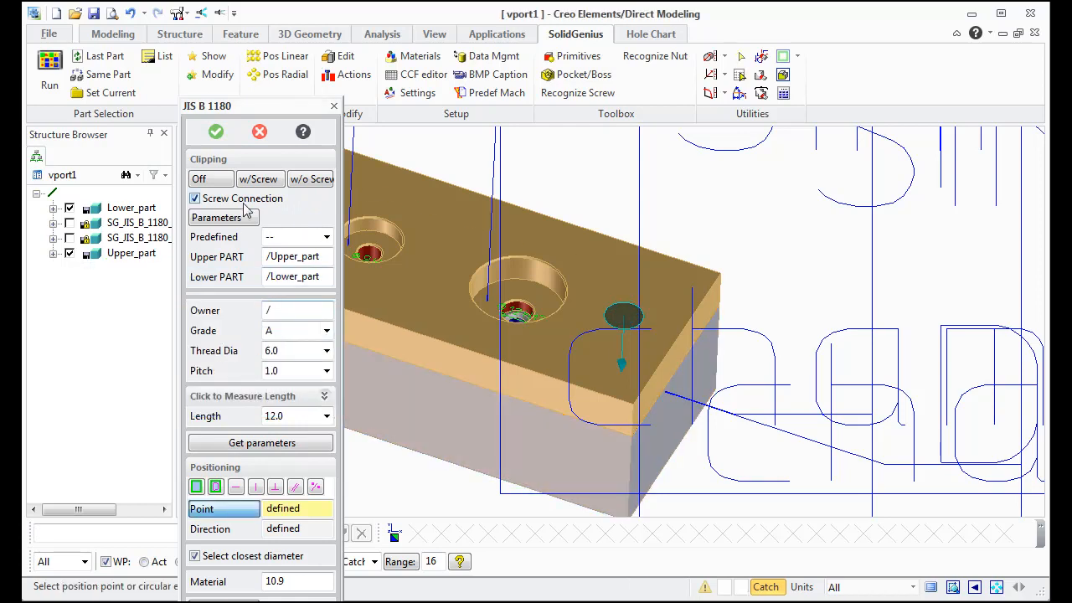
click(216, 132)
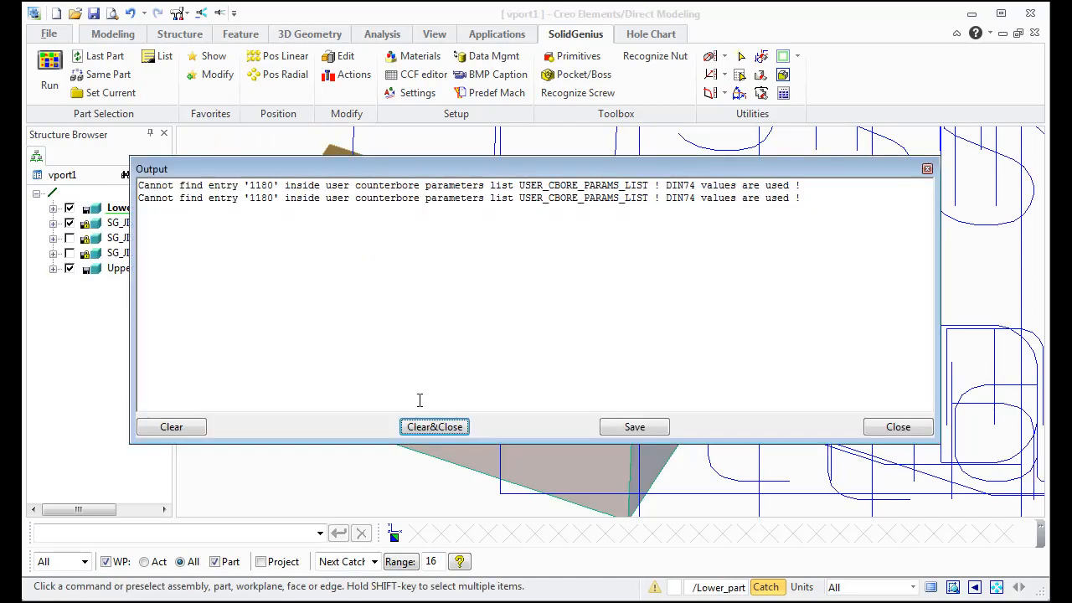
drag(159, 190, 799, 189)
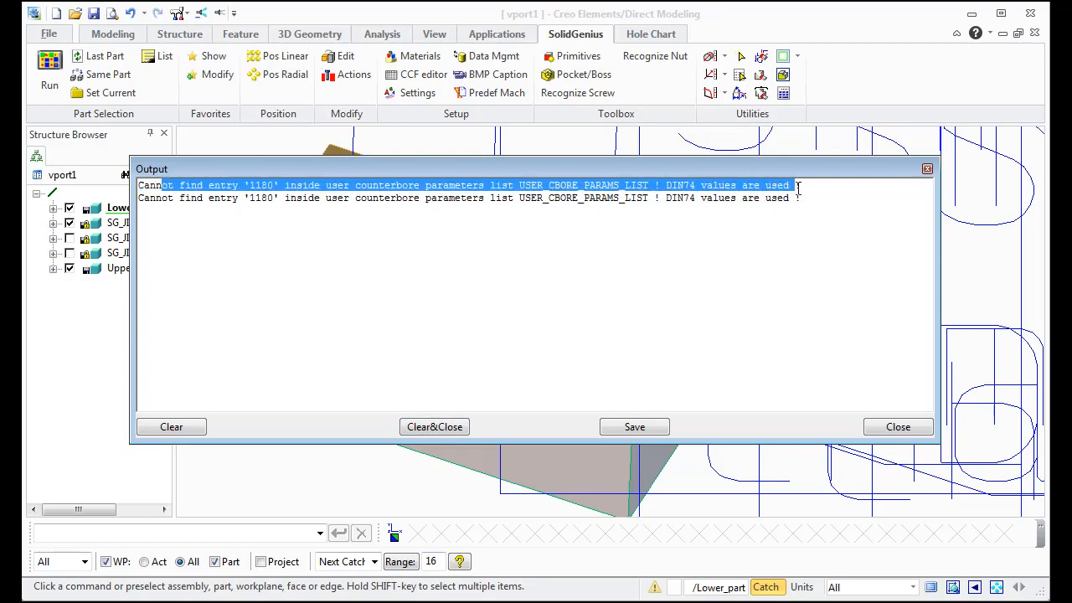
click(435, 427)
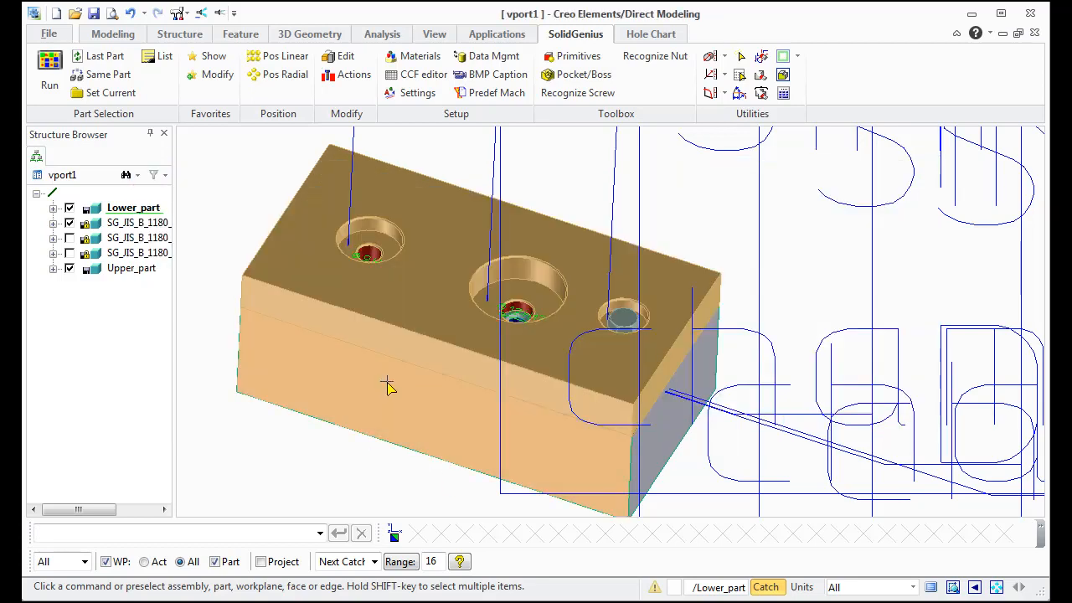
Show the two hidden JIS B 1180 screws again and inspect all three screws in their counterbores
middle_drag(507, 385, 529, 377)
middle_drag(503, 336, 444, 392)
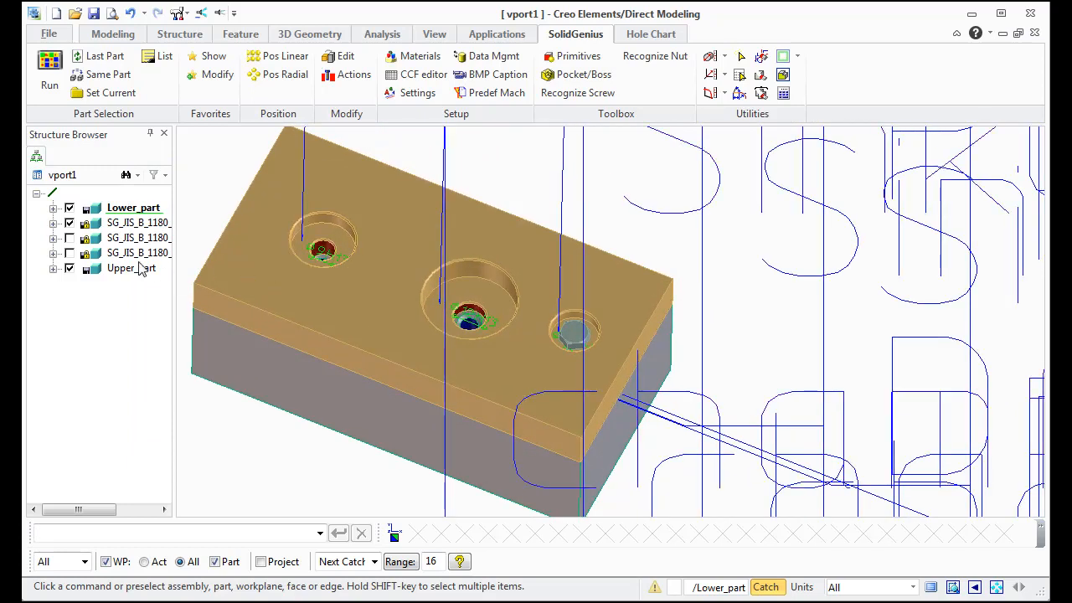
click(70, 238)
click(69, 253)
middle_drag(296, 330, 388, 296)
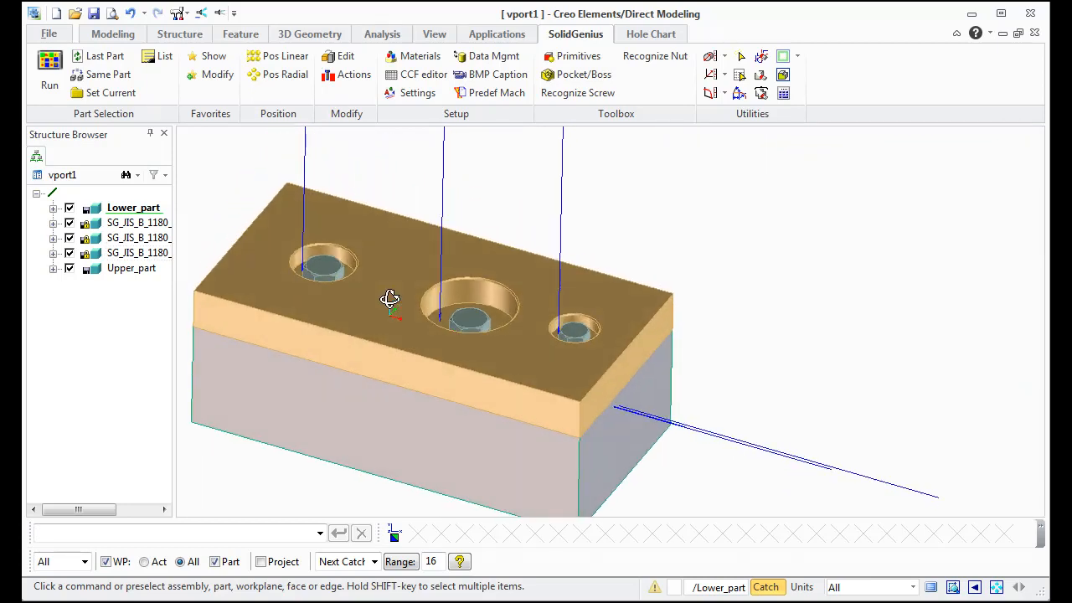